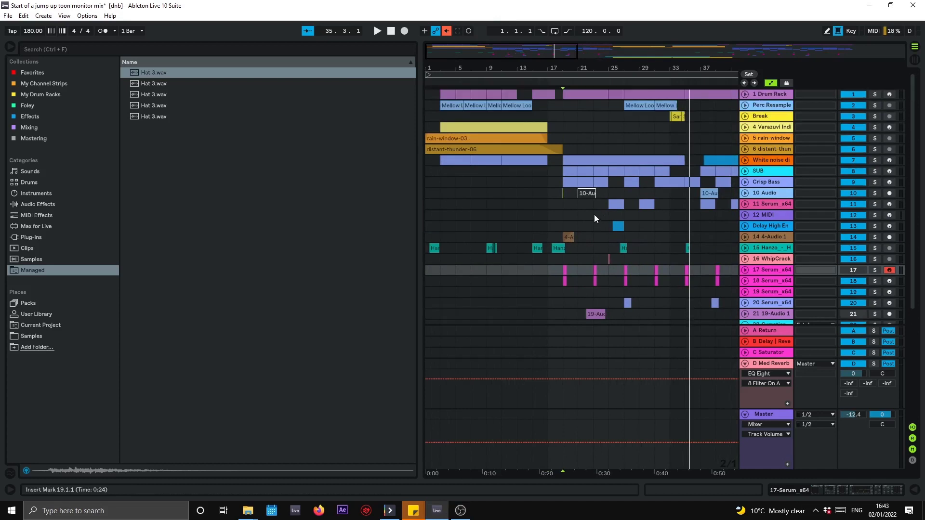
Play the arrangement from bar 17 to hear the drop.
click(553, 123)
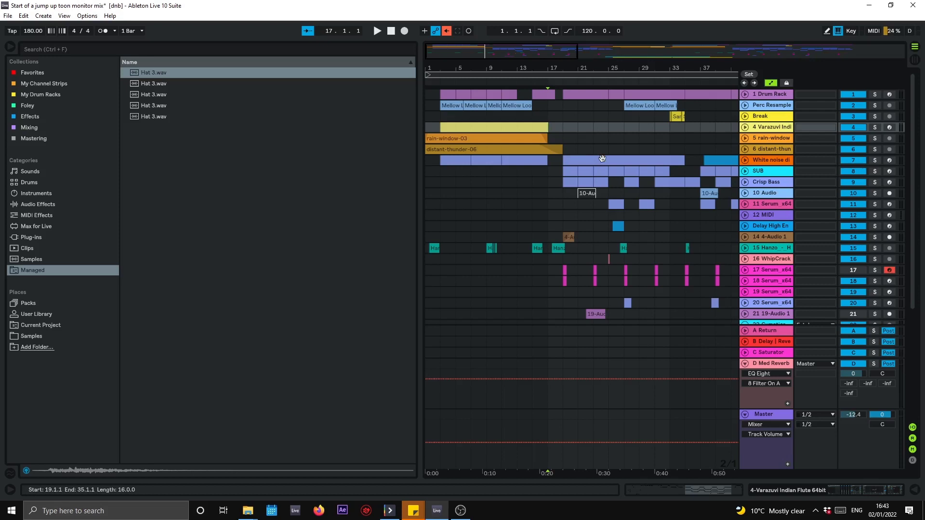
key(space)
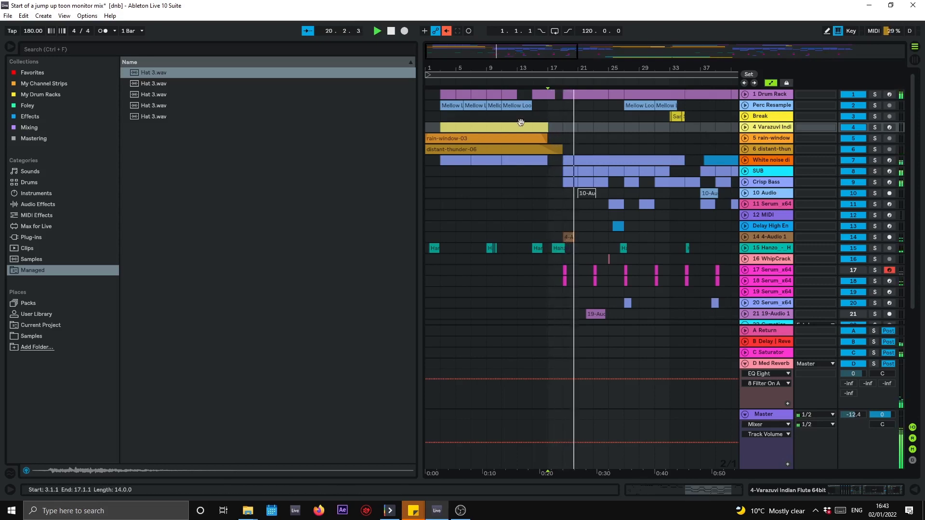
scroll(611, 252, down, 2)
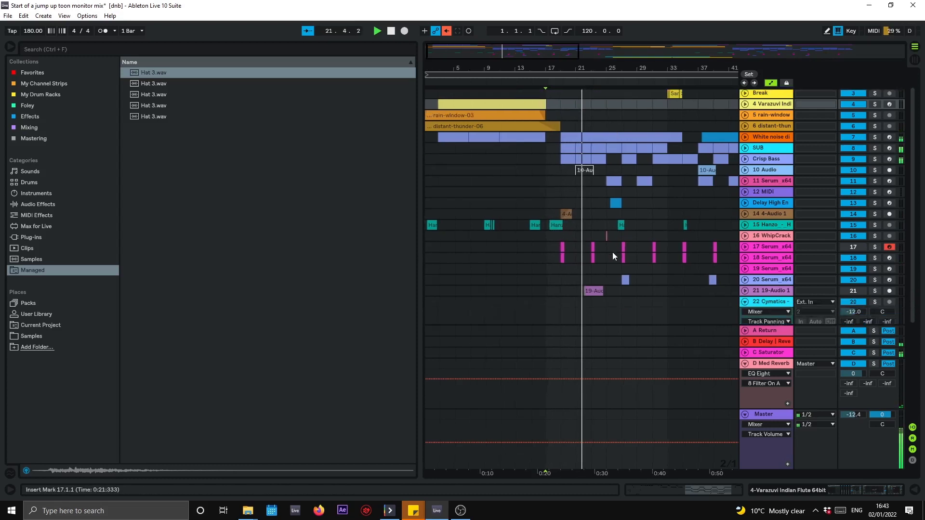
Solo the 18 Serum_x64 track and show its device chain.
click(874, 234)
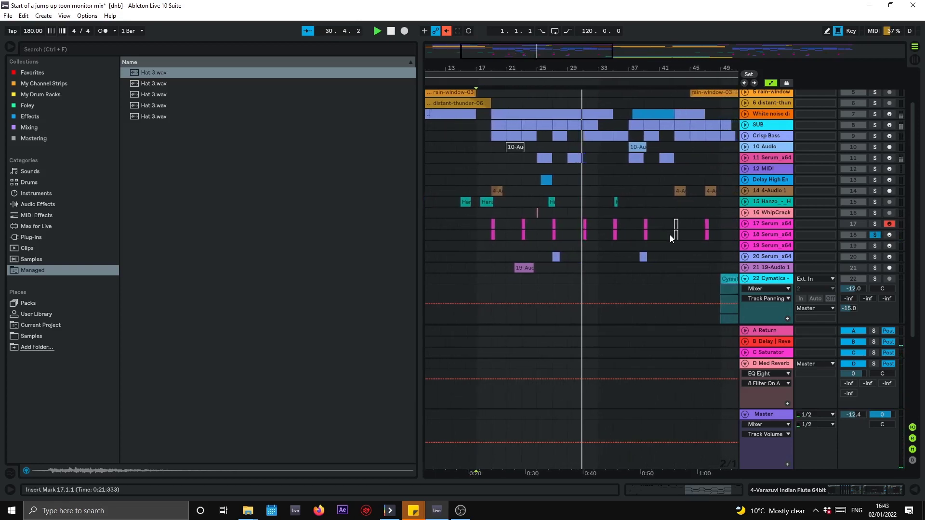
double_click(758, 235)
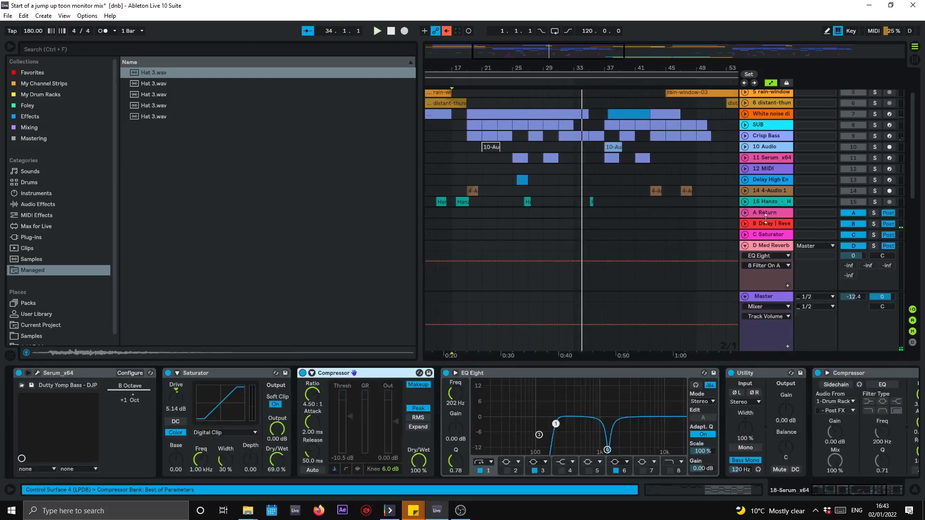
scroll(769, 193, down, 5)
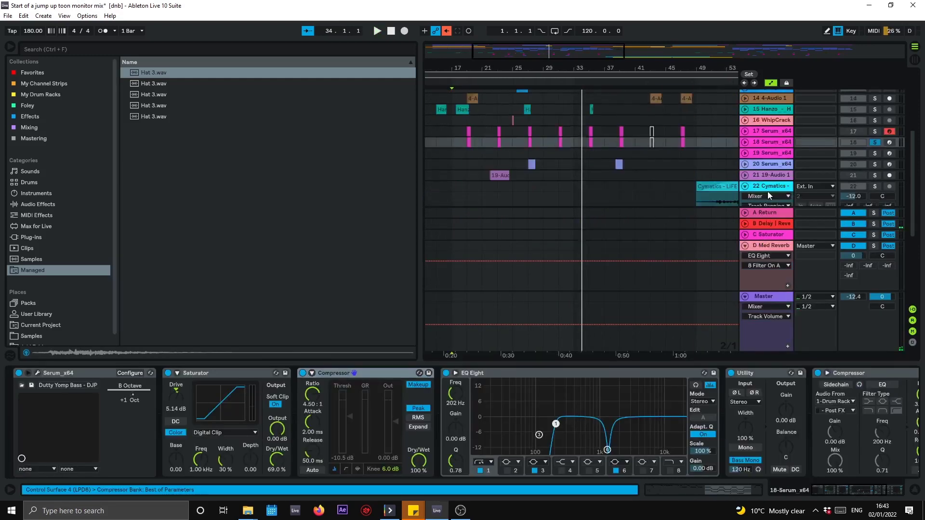
Solo and unfold the 17 Serum_x64 track and open its Serum instrument.
click(774, 131)
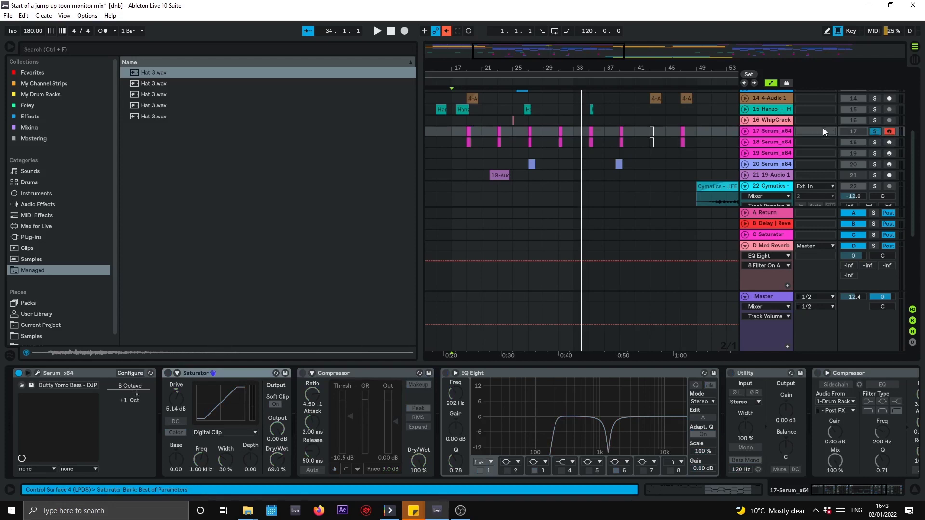
click(745, 142)
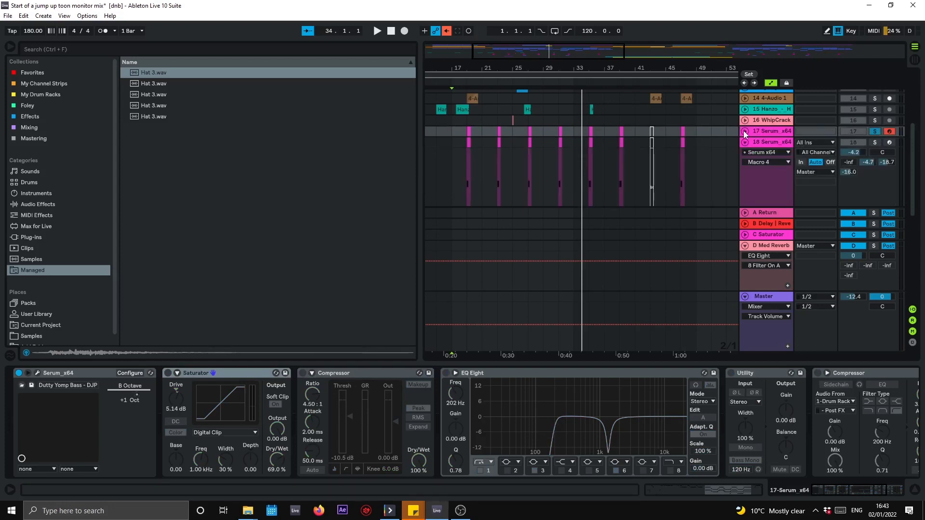
click(745, 131)
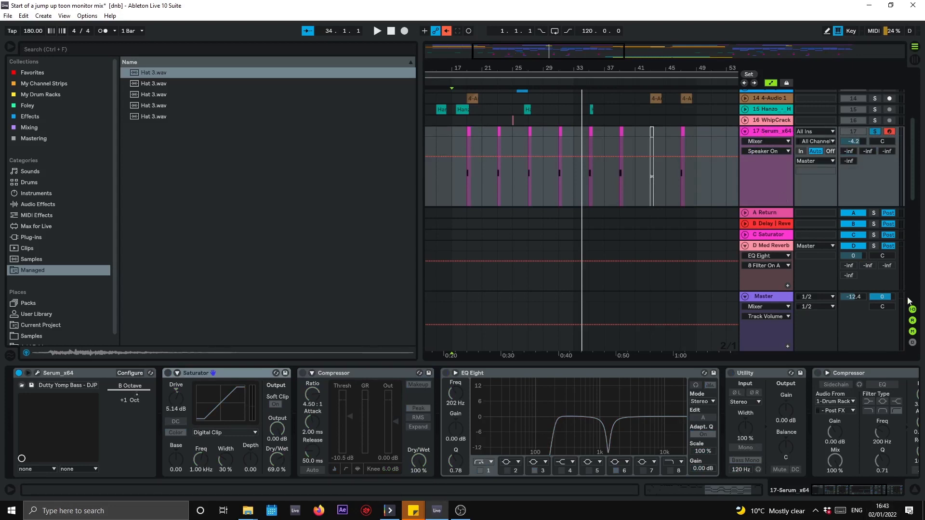
drag(845, 489, 804, 485)
click(37, 371)
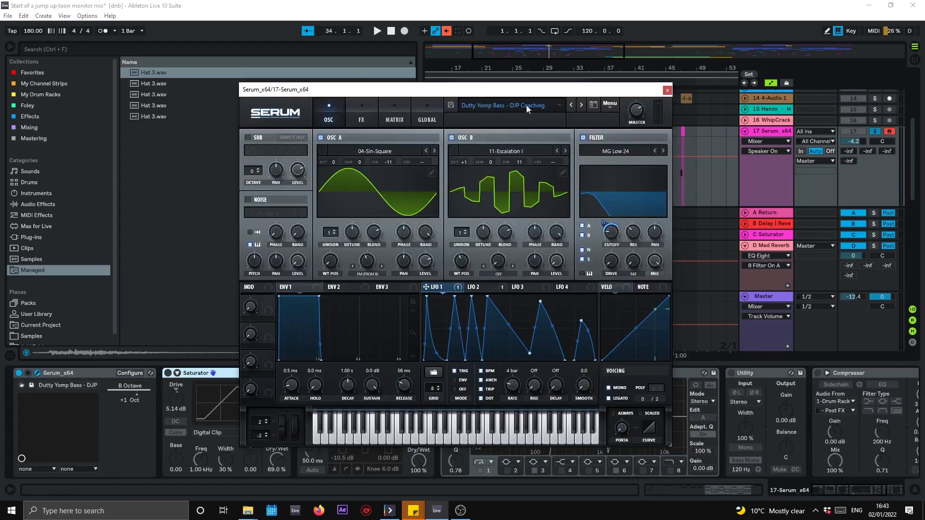
Play the soloed Serum bass from bar 17, and again from its first clip at bar 19.
key(space)
drag(512, 99, 512, 206)
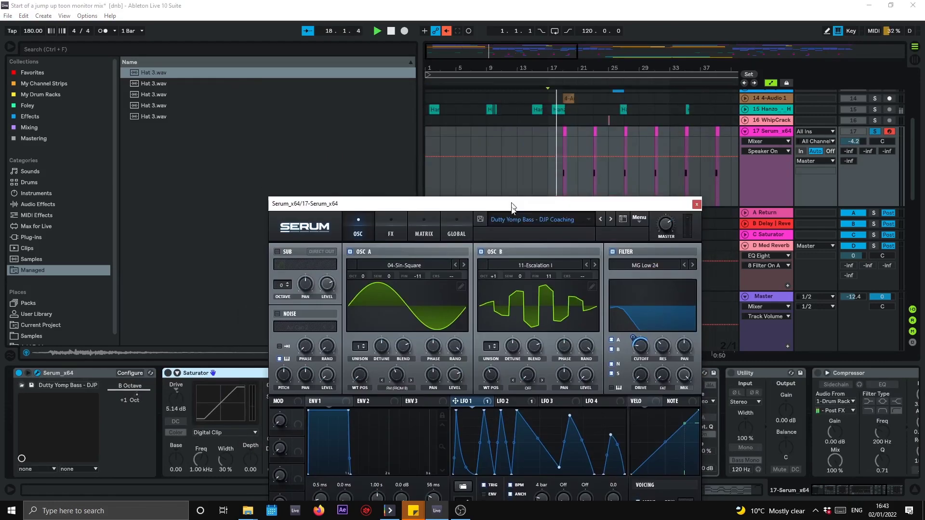
key(space)
click(568, 131)
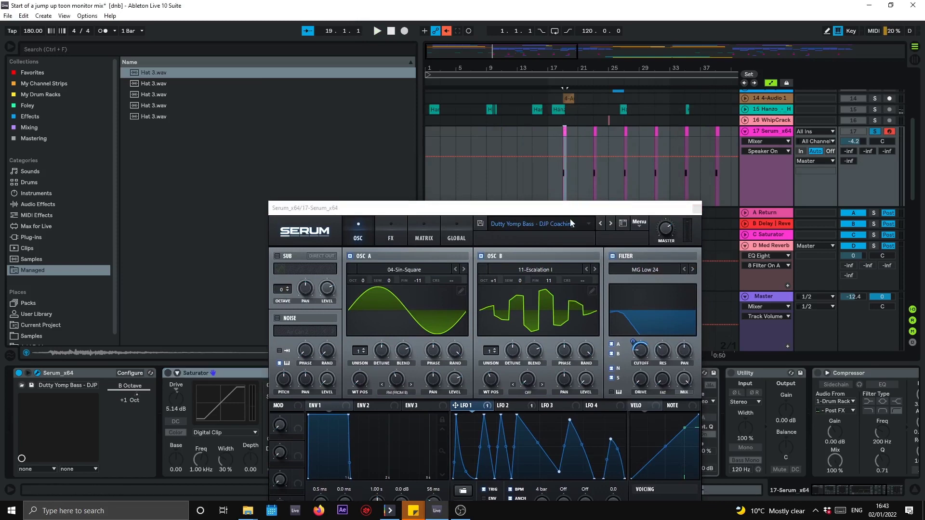
key(space)
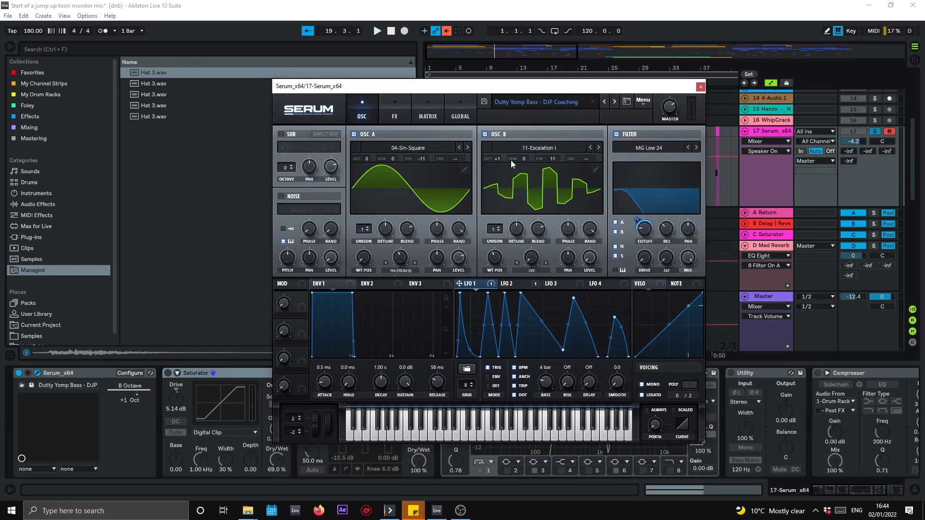
Switch off OSC B and the filter in Serum and view the patch's effects rack.
click(485, 134)
click(616, 134)
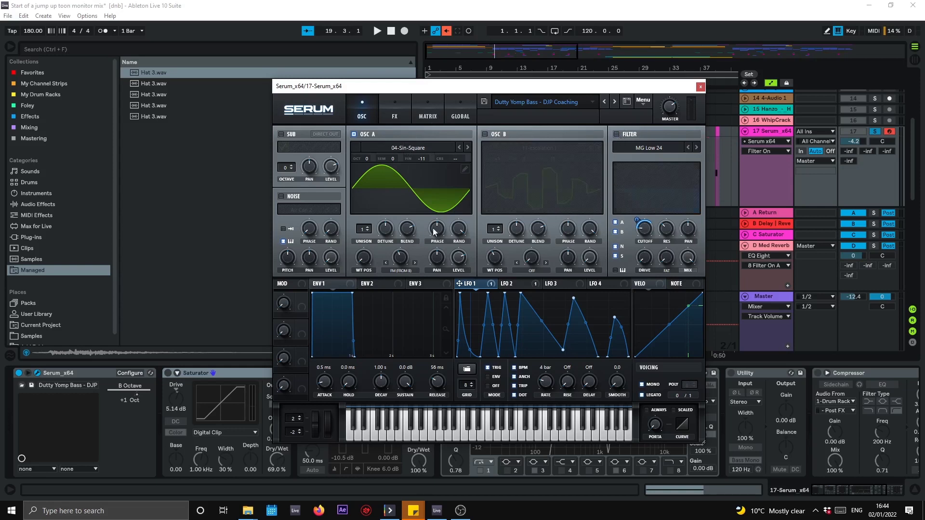
click(403, 117)
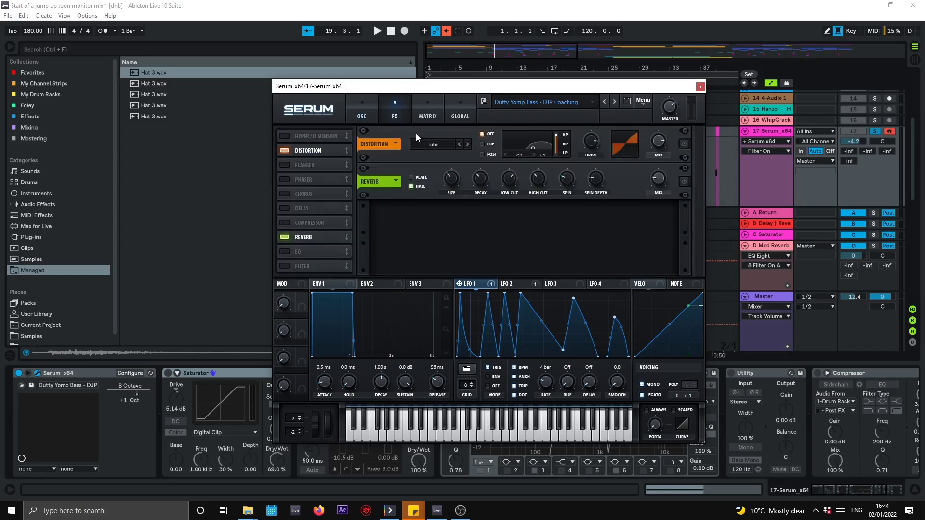
click(363, 117)
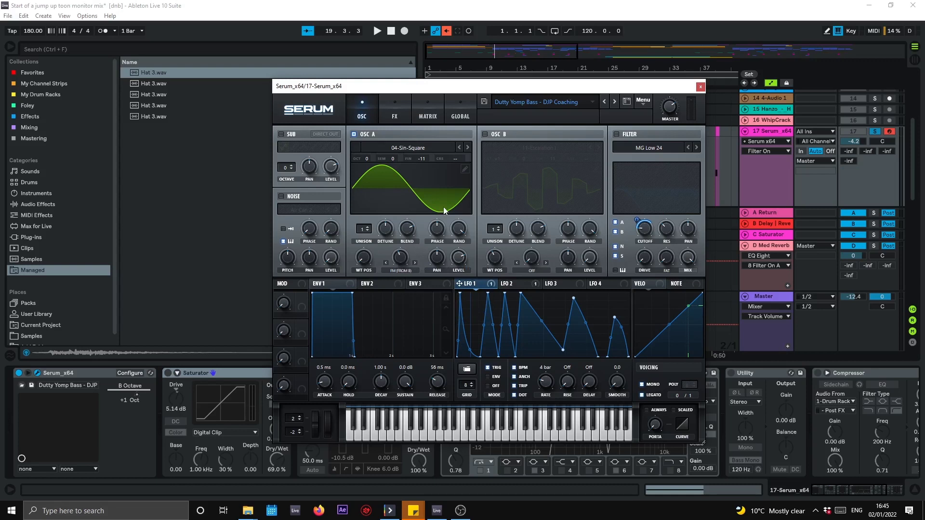
Switch OSC B back on and browse its available wavetables in the Massive 2-Basic - N4N4KI folder.
click(398, 258)
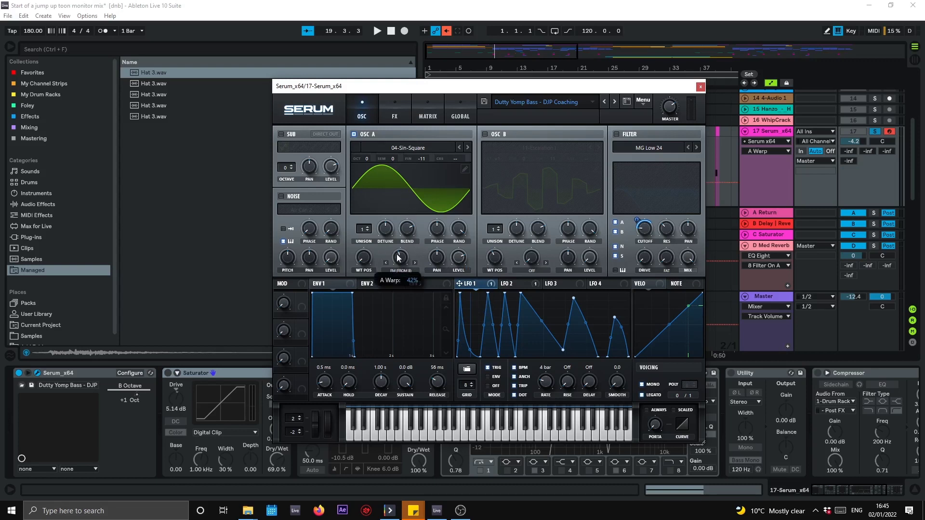
click(485, 134)
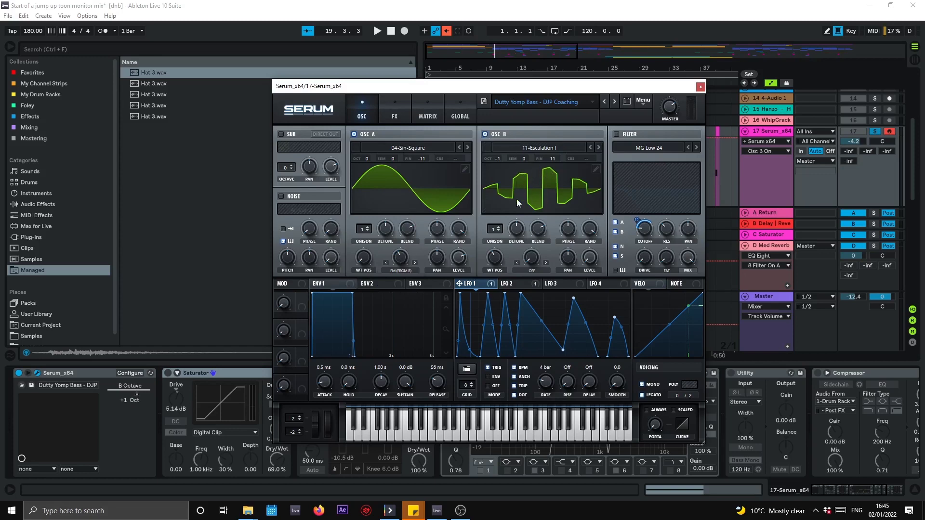
click(540, 150)
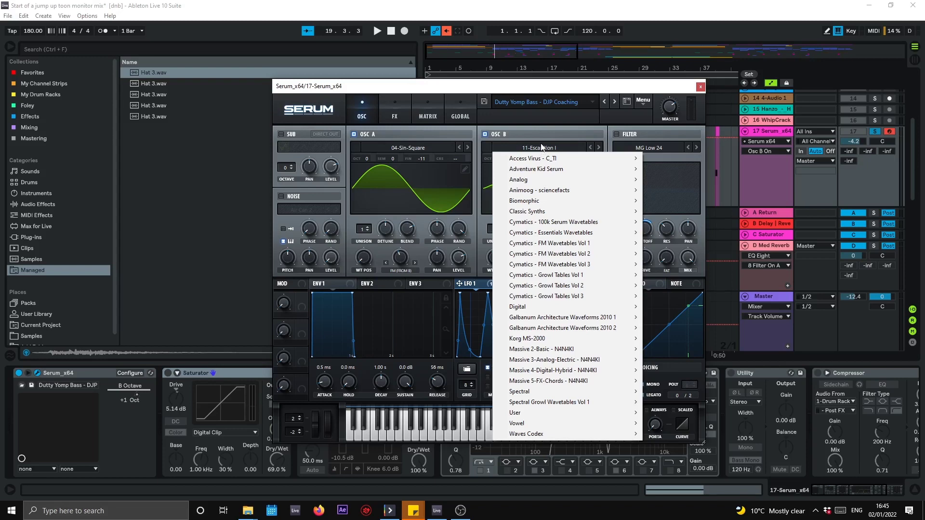
click(546, 134)
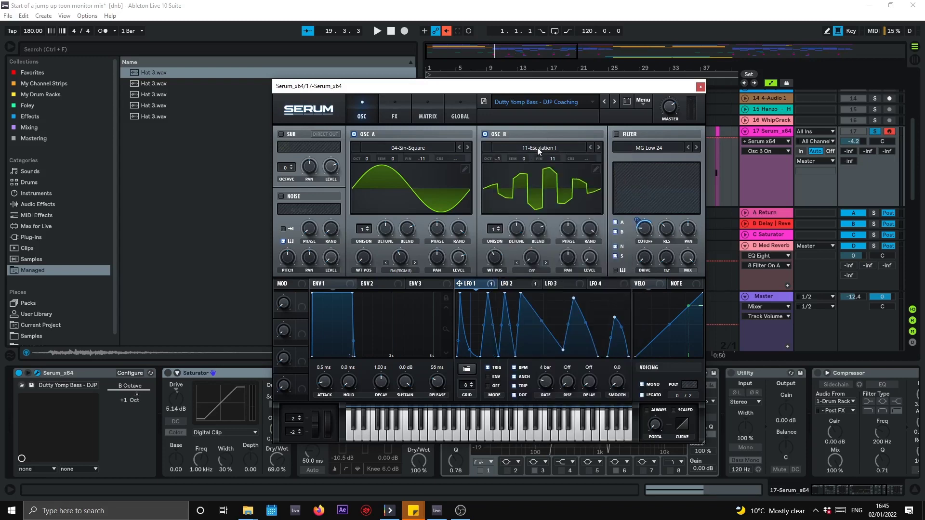
click(537, 148)
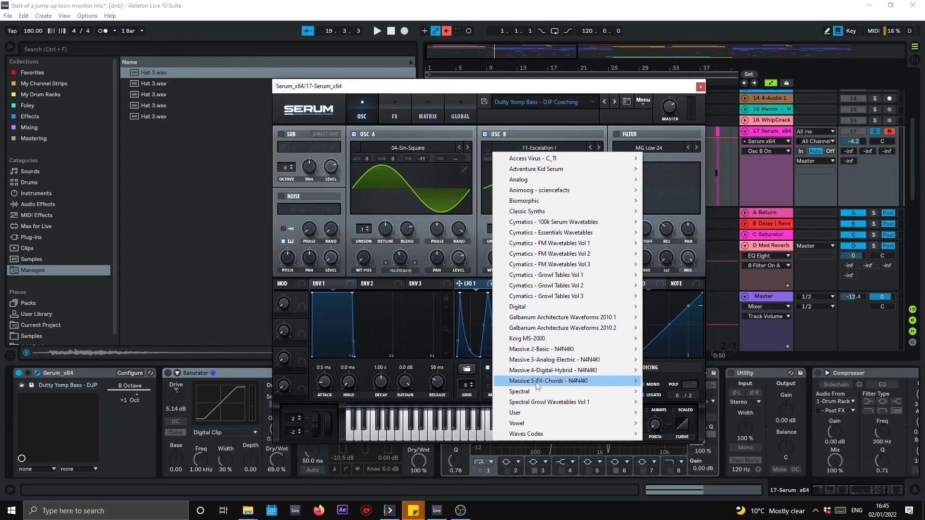
mouse_move(547, 366)
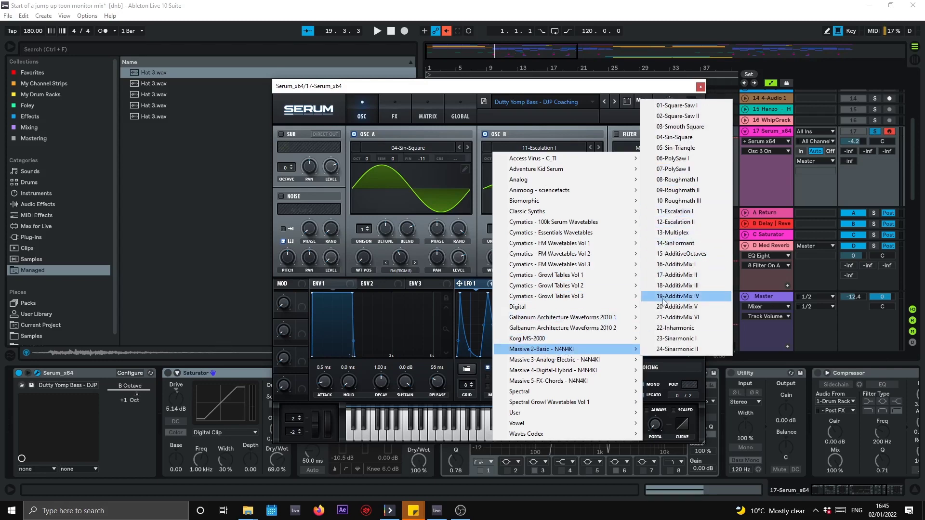
click(586, 93)
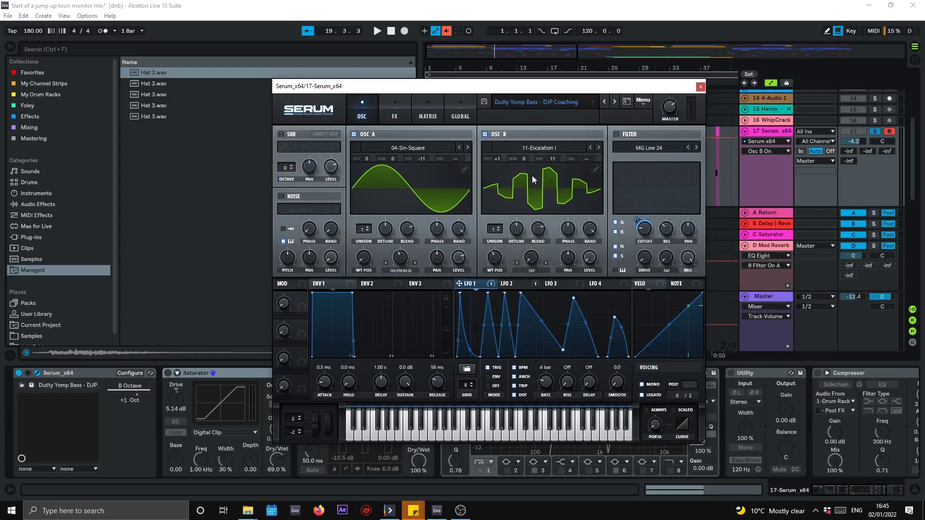
Check OSC B's octave, fine tuning, level and wavetable position settings.
click(499, 157)
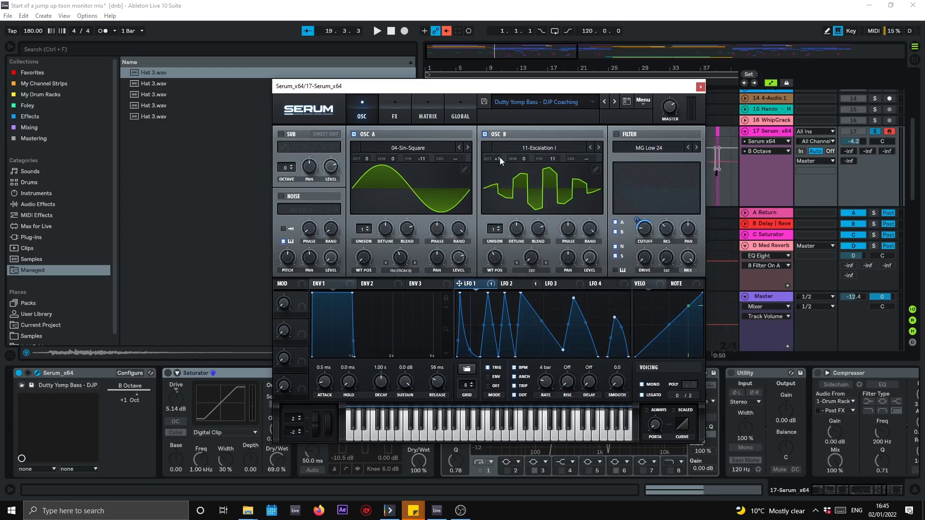
click(557, 156)
drag(586, 260, 587, 274)
click(498, 262)
Switch the filter back on and check how much LFO 1 modulates its cutoff.
right_click(469, 281)
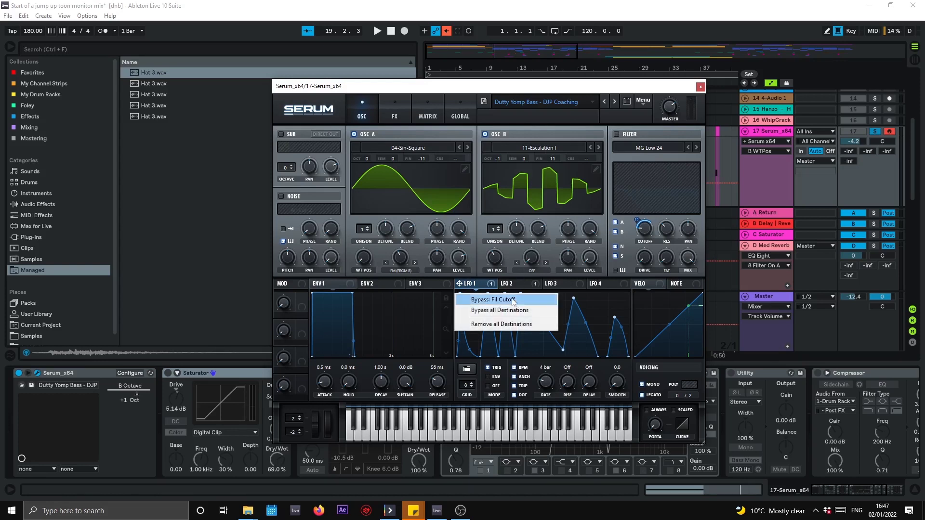
click(617, 133)
click(617, 133)
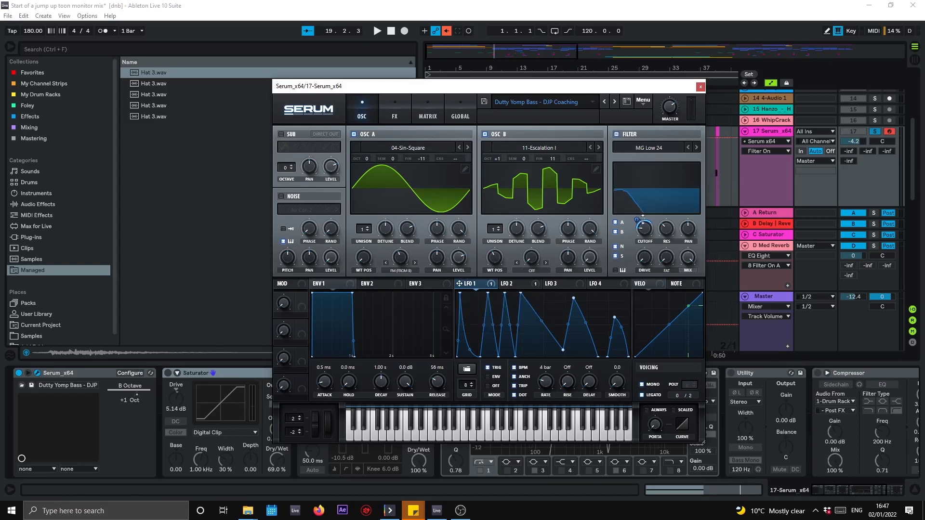
click(648, 230)
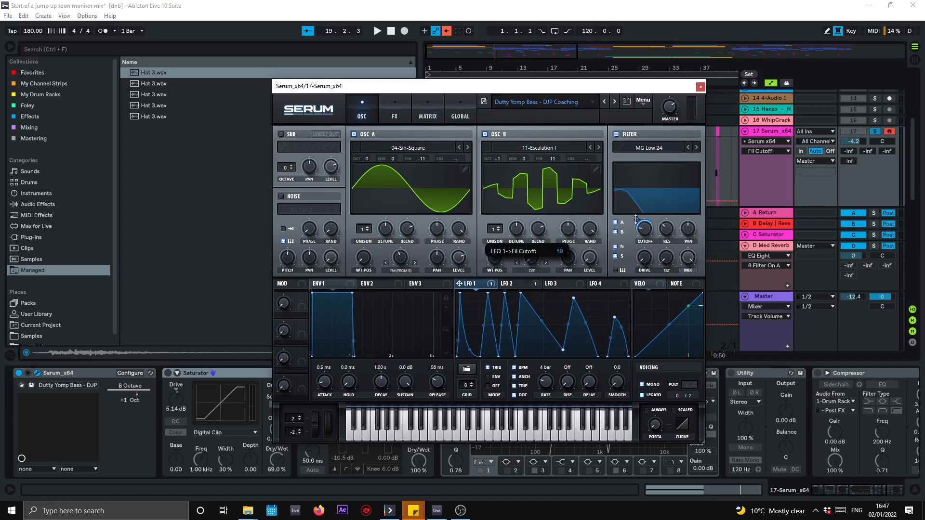
drag(635, 220, 636, 220)
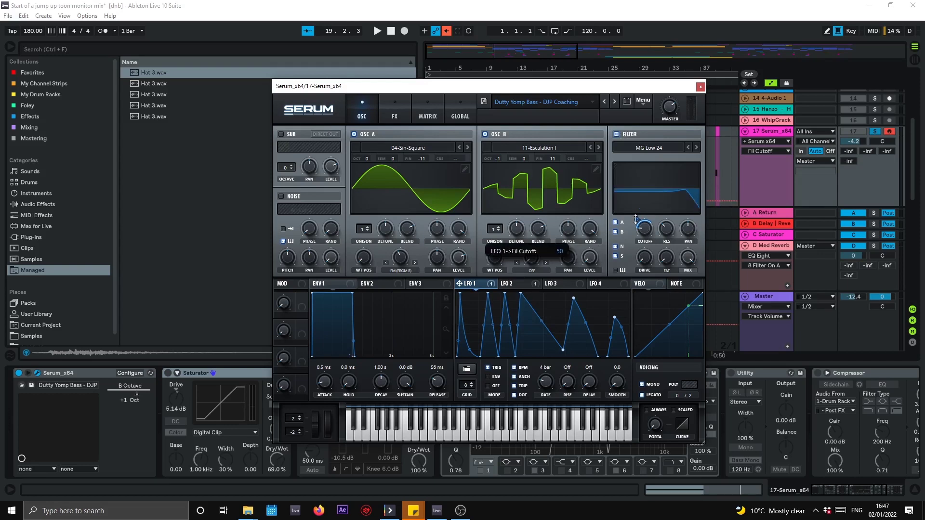
click(636, 220)
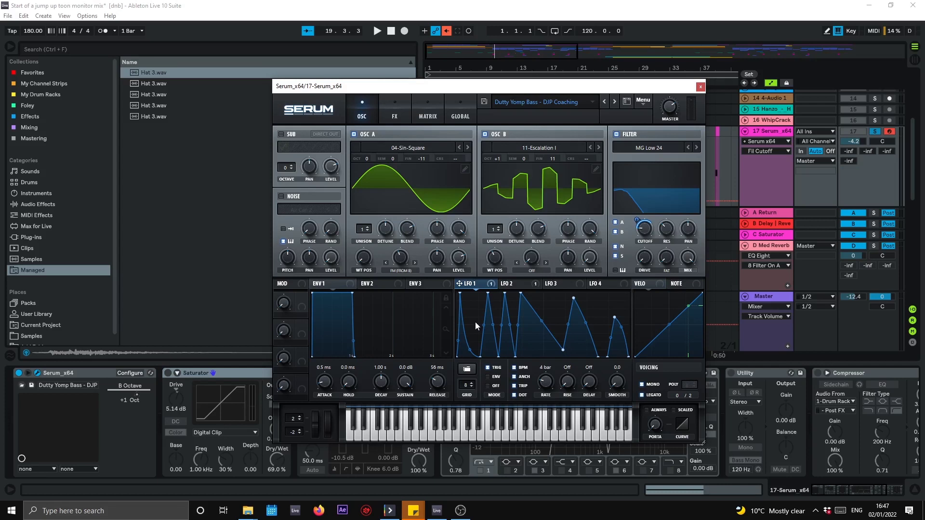
Examine the Tube distortion's filter, drive and mix settings in Serum's effects, and return to the oscillators.
click(394, 113)
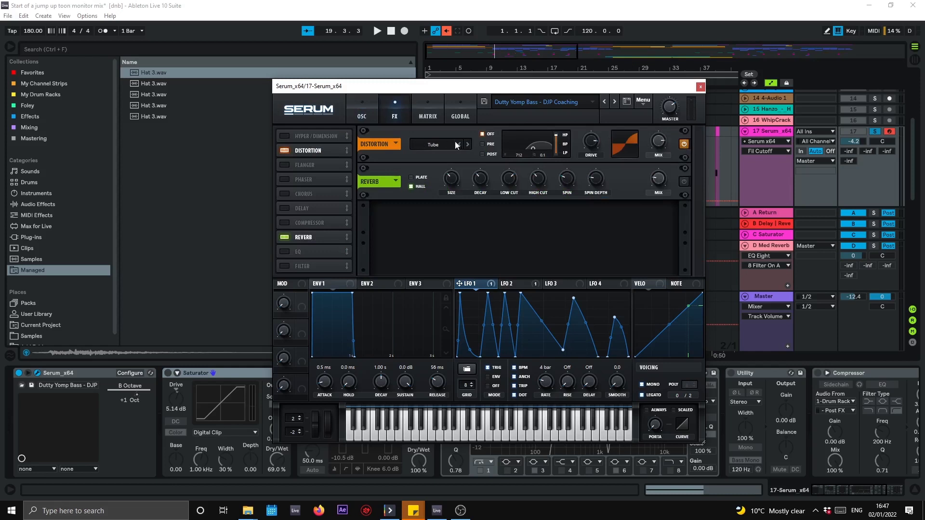
click(491, 138)
click(594, 143)
click(656, 141)
click(361, 108)
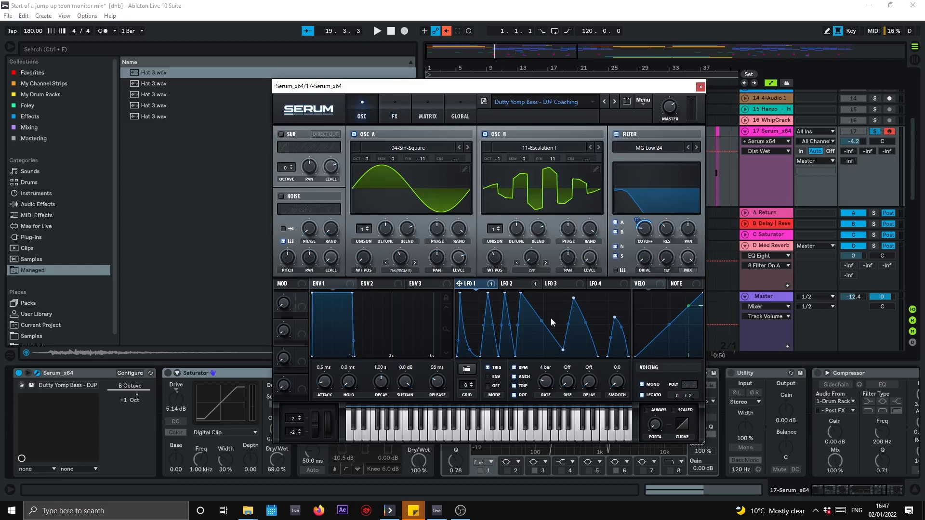
Check LFO 2's modulation of the master tuning in Serum's modulation matrix, including its amount and destination.
click(514, 284)
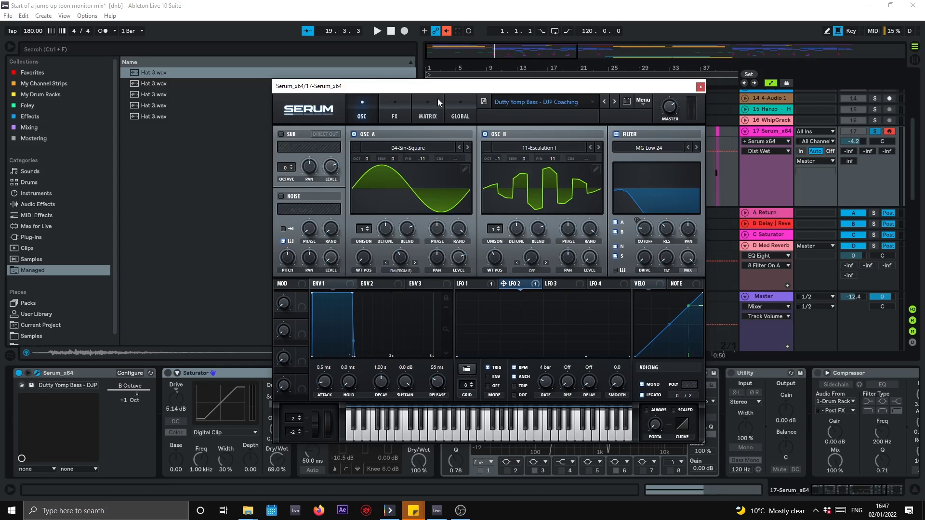
click(428, 107)
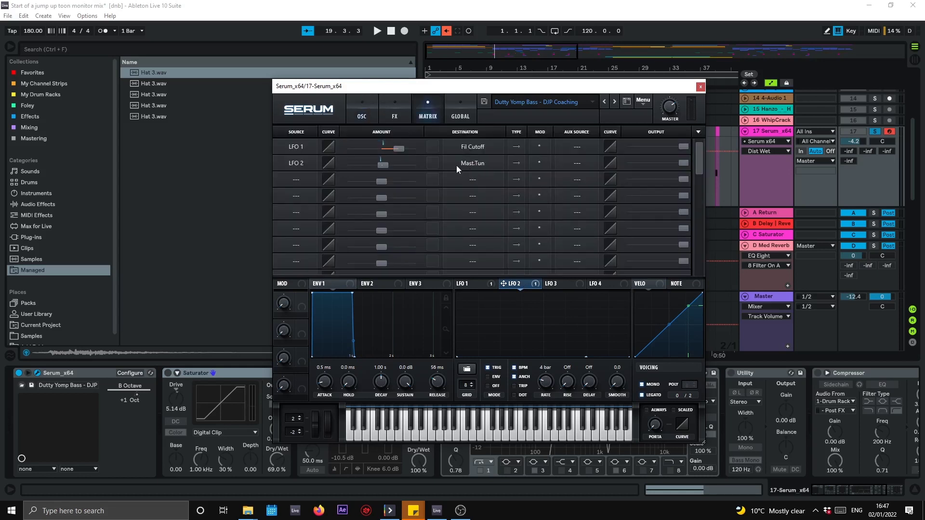
click(385, 164)
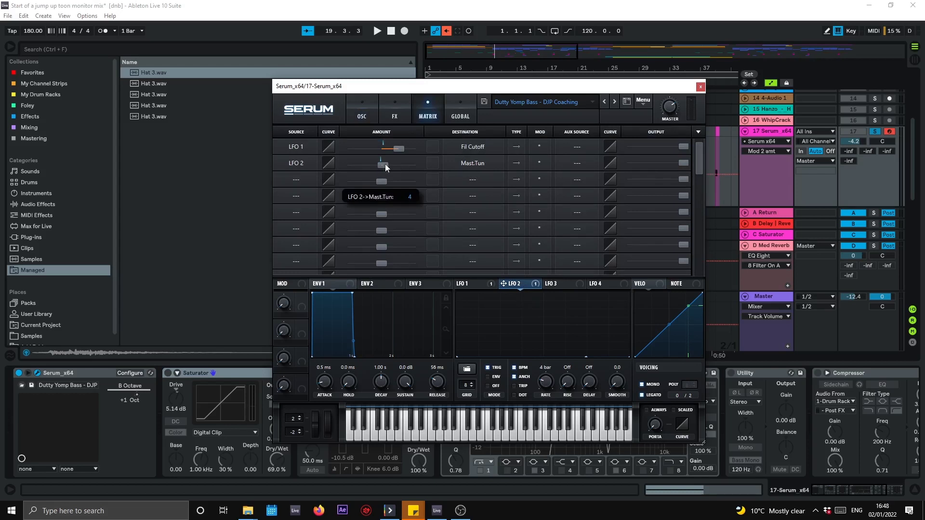
double_click(385, 164)
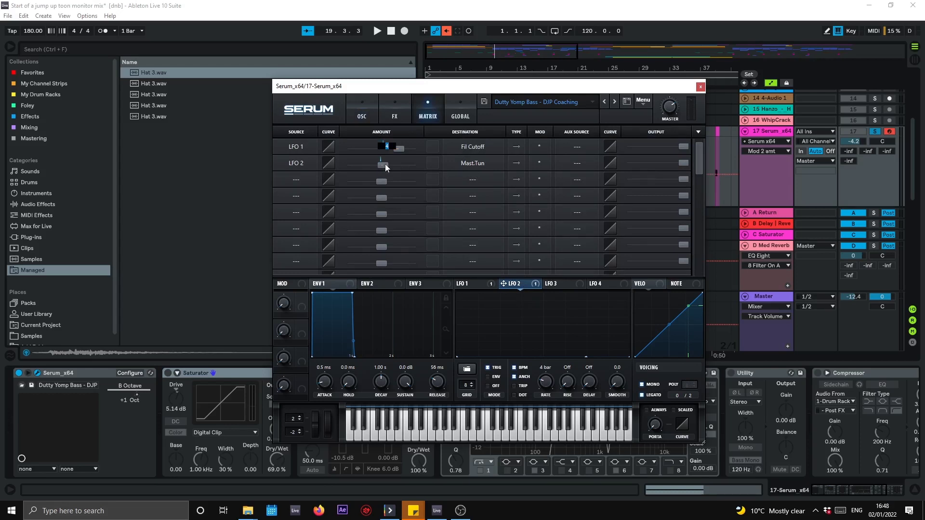
click(454, 161)
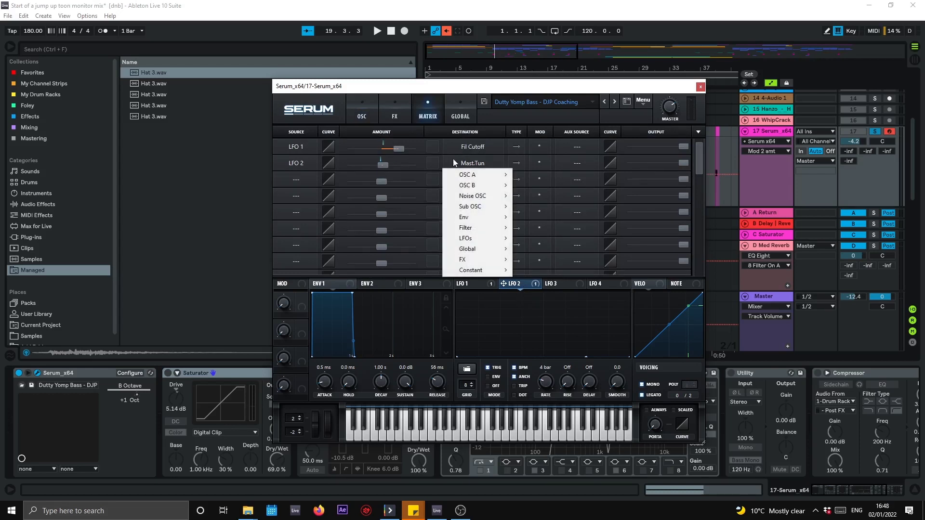
click(490, 112)
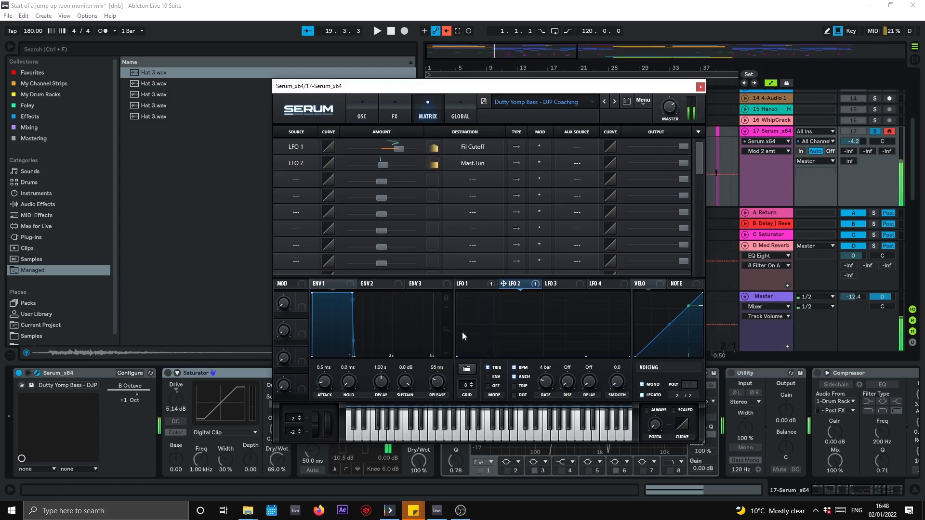
Raise the first point of LFO 2's flat curve to audition the pitch bend, and lower it back to the baseline.
click(492, 283)
click(502, 283)
drag(463, 301, 440, 309)
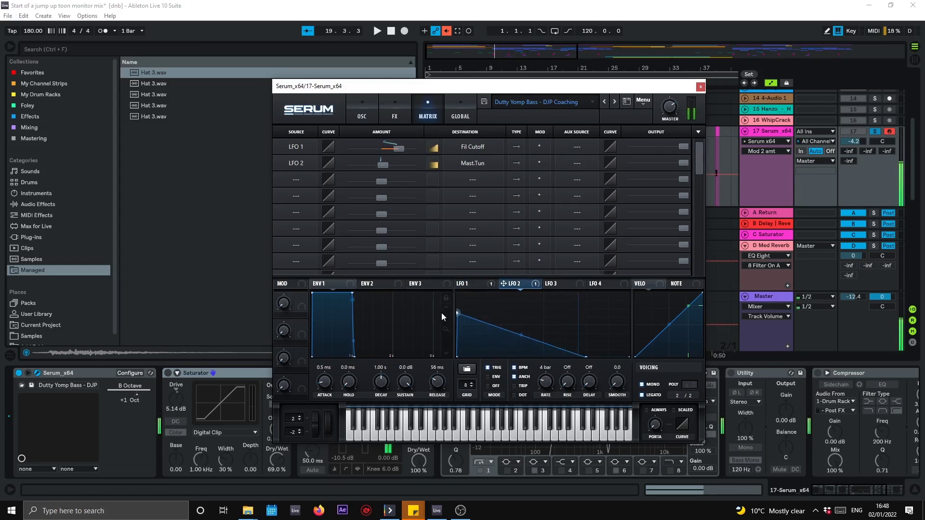
drag(441, 313, 434, 359)
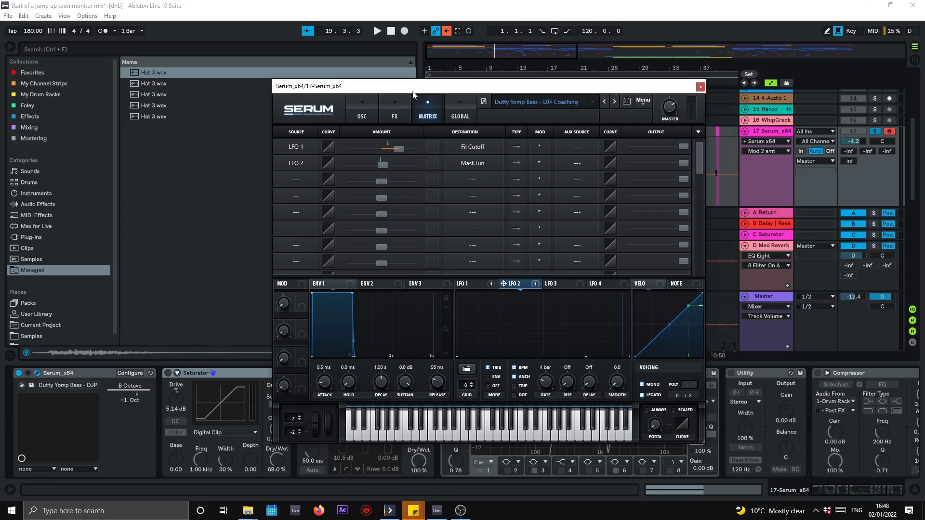
Close the Serum window, switch on the Saturator while playing the bass, and check its curve type.
click(358, 117)
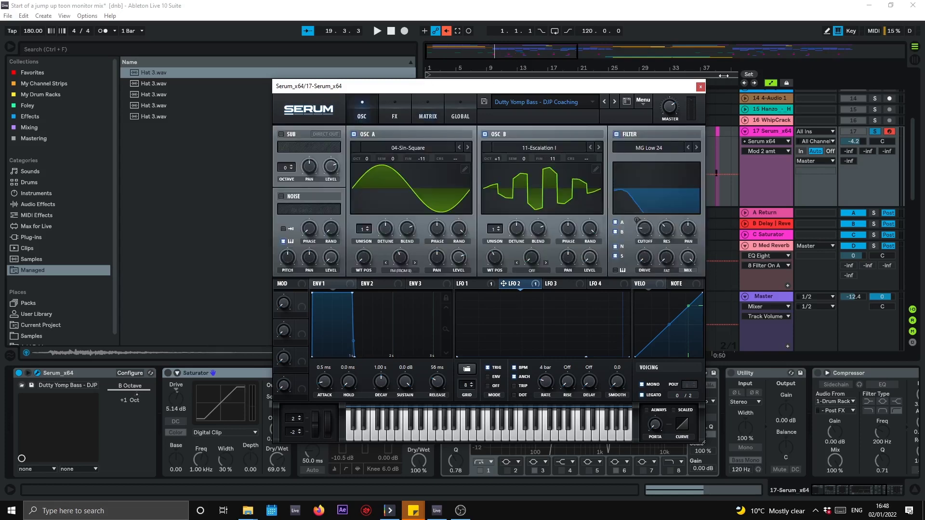
click(700, 87)
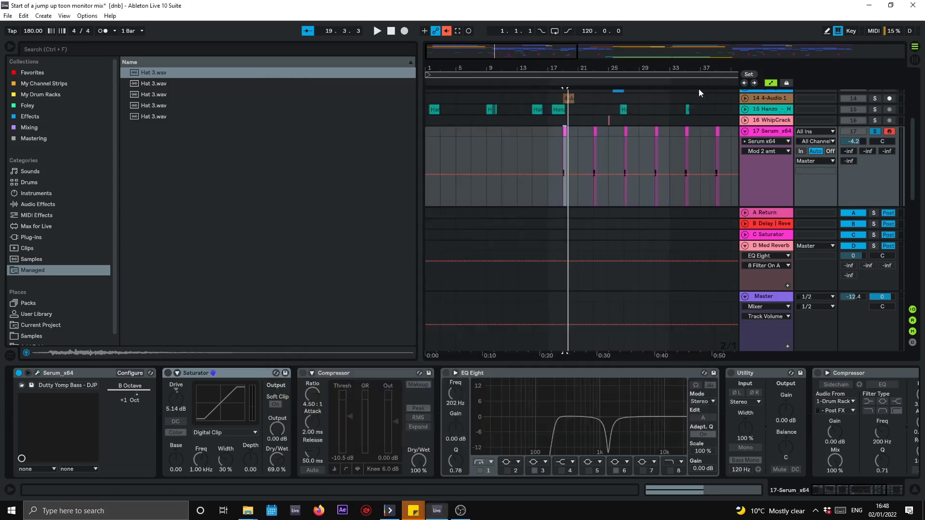
click(169, 373)
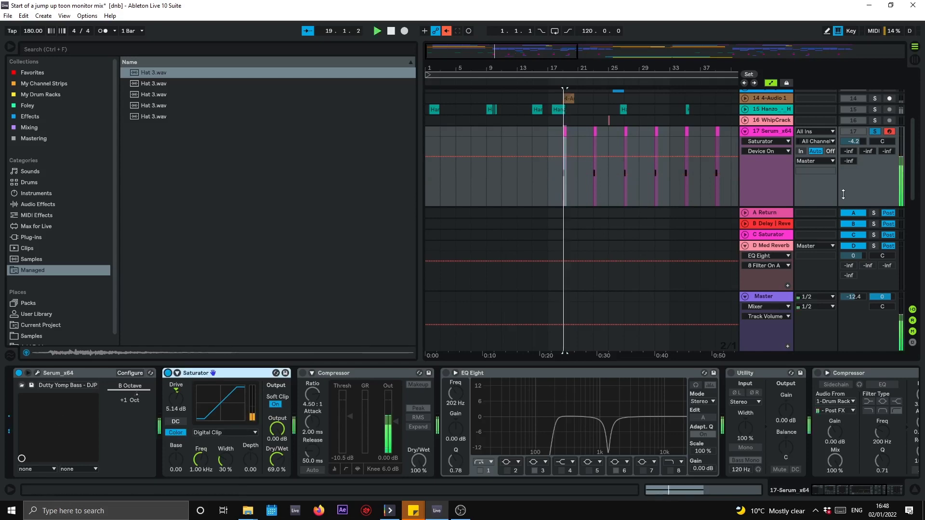
key(space)
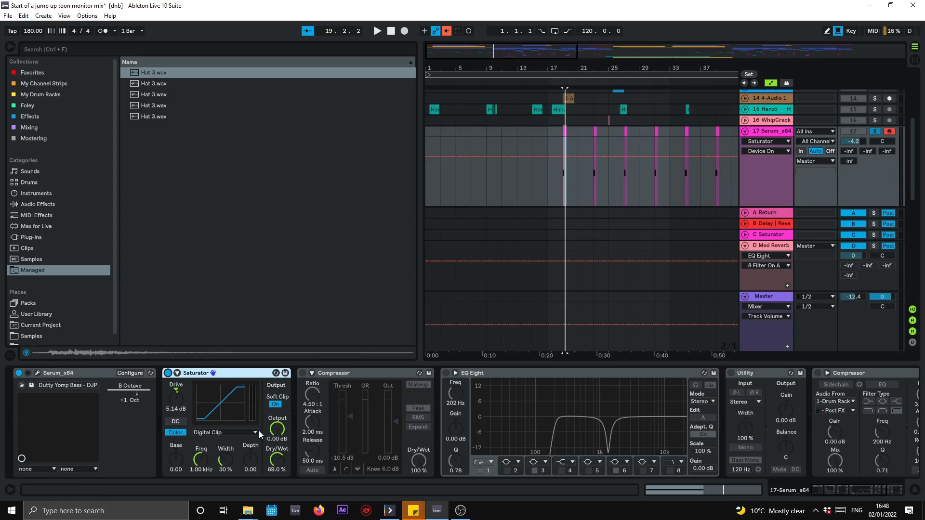
click(238, 429)
click(237, 435)
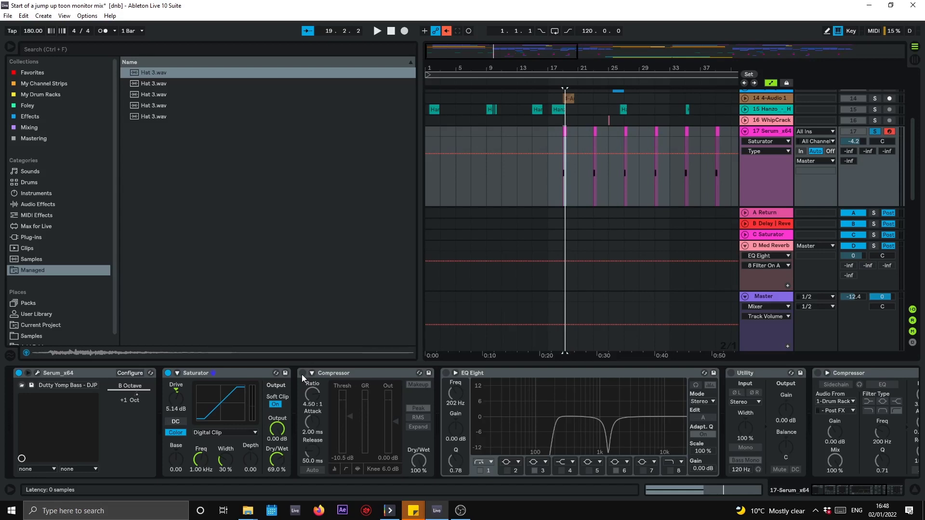
Switch on the first Compressor and the EQ Eight following the Saturator, and check the Compressor's ratio.
click(302, 373)
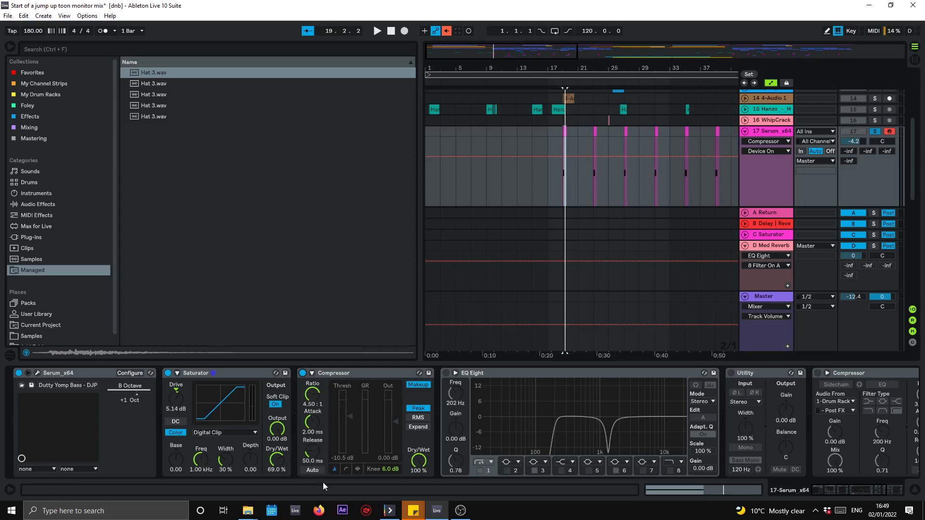
click(445, 373)
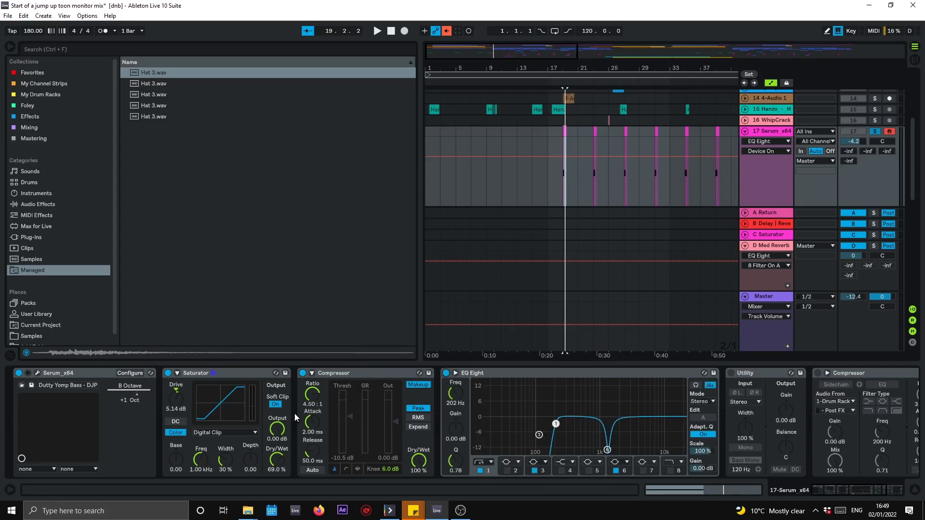
click(313, 394)
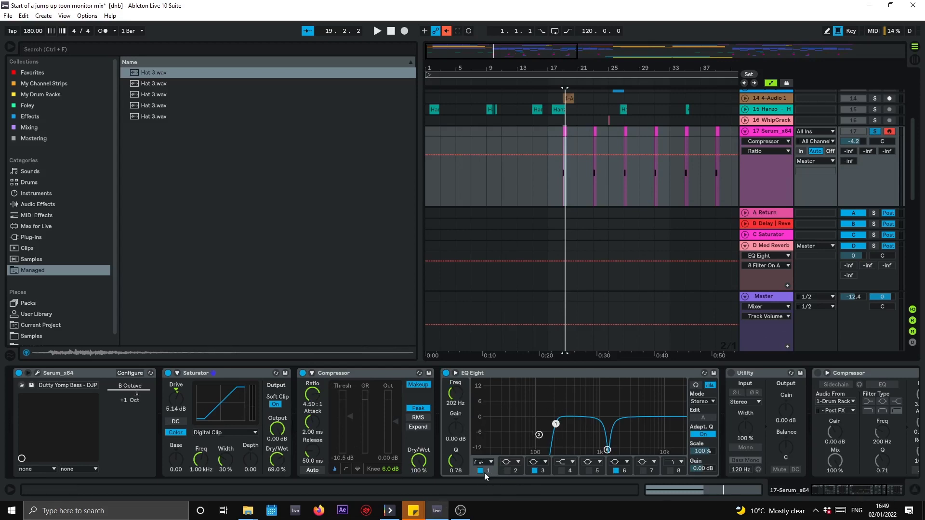
Audition EQ Eight's band 6 with its gain boosted to 15 dB, and return the band to a deep cut.
click(608, 450)
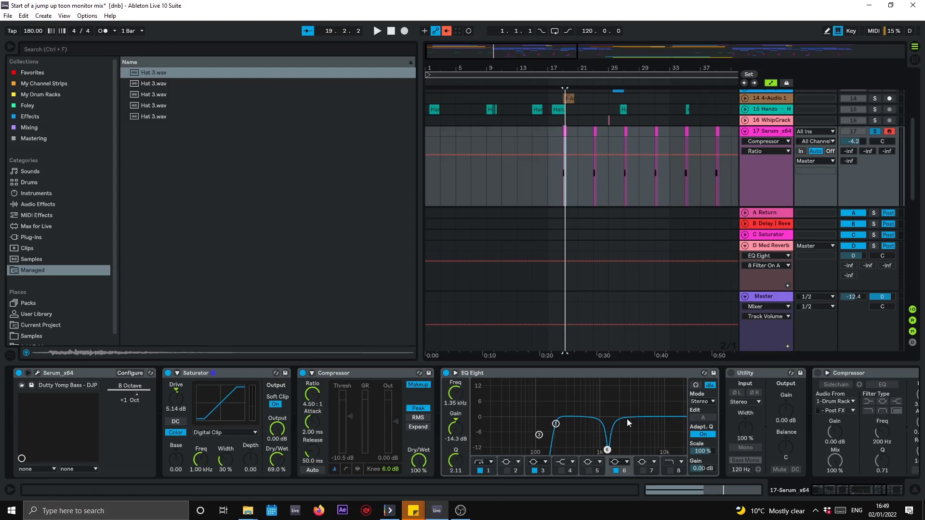
drag(456, 429, 457, 385)
key(space)
key(space)
key(space)
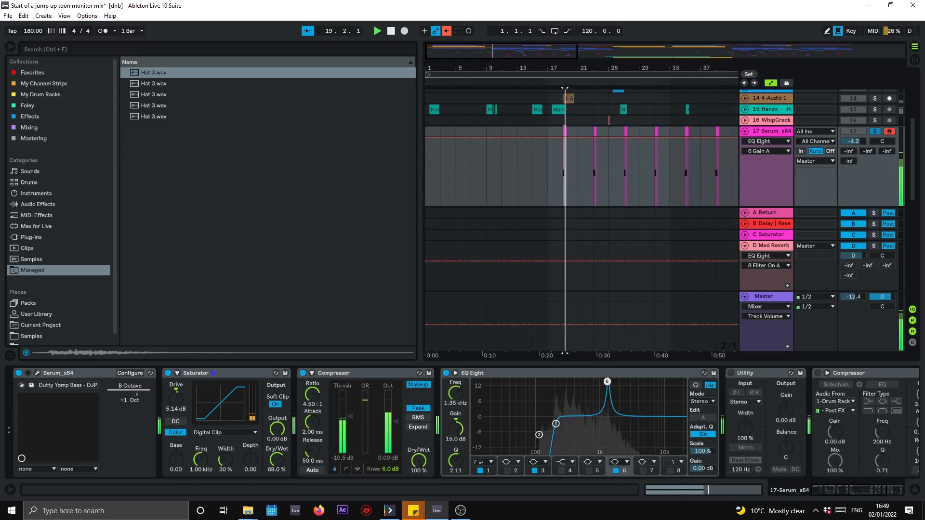
drag(455, 428, 455, 479)
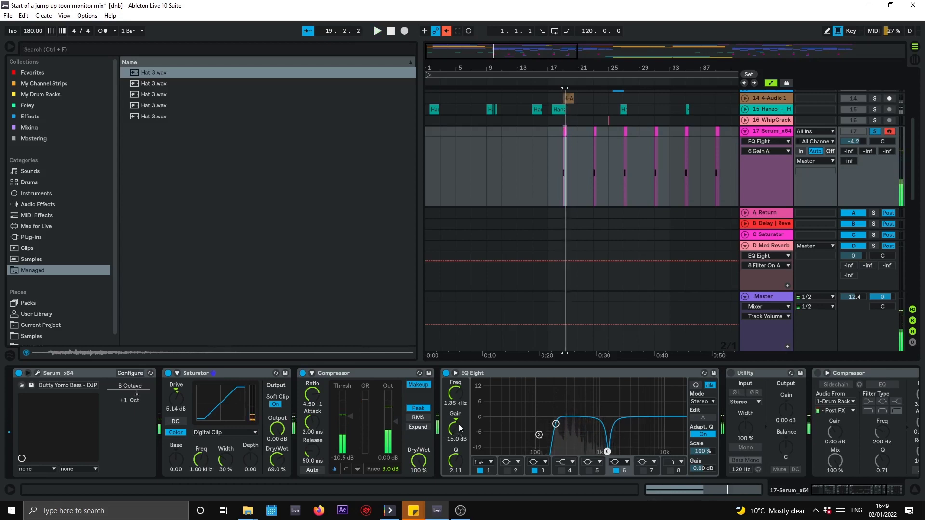
drag(458, 424, 459, 421)
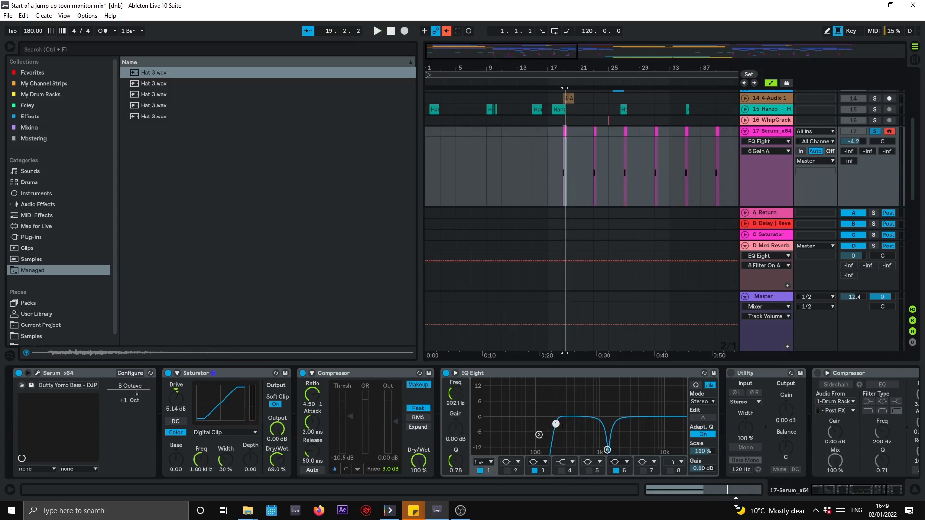
Switch the Utility on to examine its Bass Mono setting, switch it off again and fold the device.
click(843, 493)
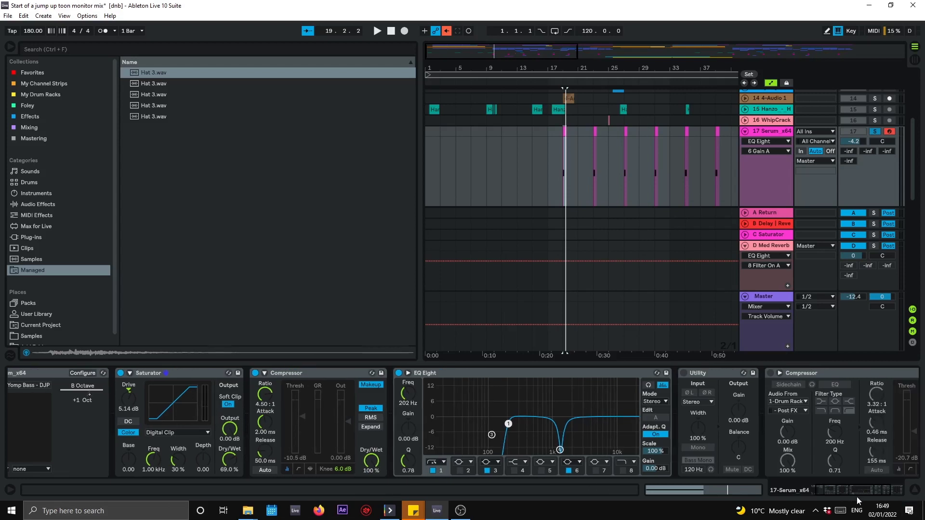
click(856, 495)
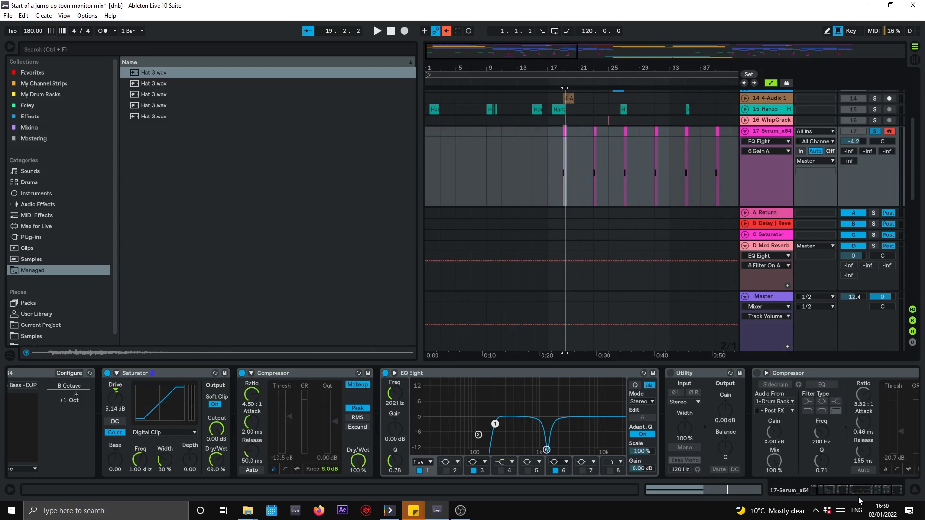
drag(857, 496, 870, 497)
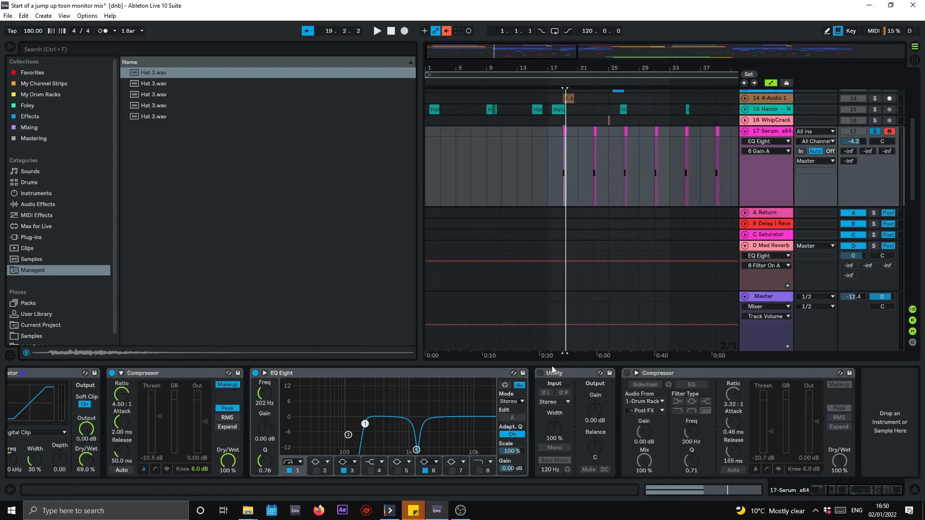
click(542, 372)
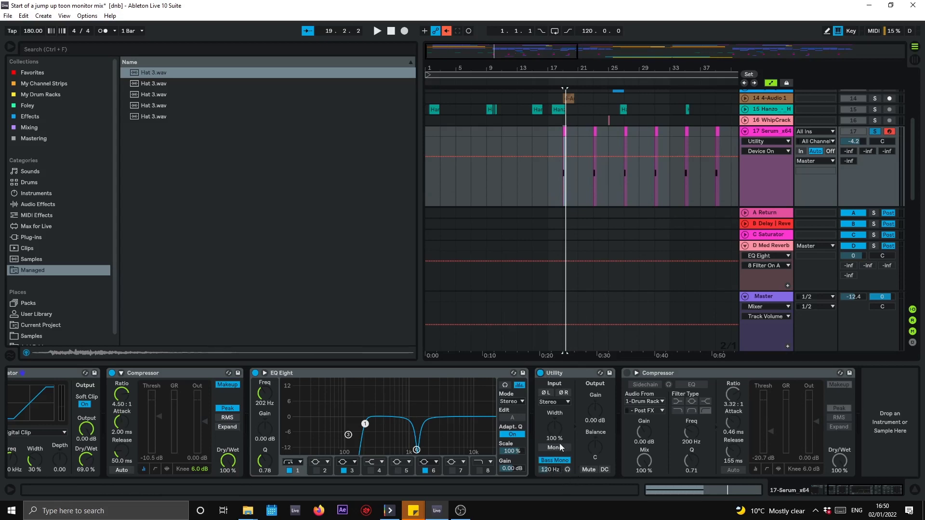
click(540, 373)
click(559, 375)
double_click(558, 374)
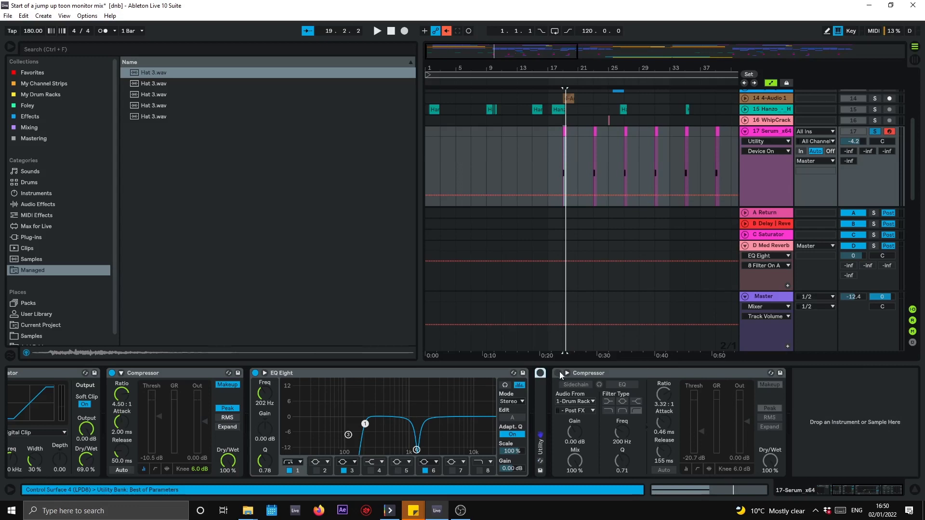
Switch on the last Compressor in the chain, play the bass through it and hide its sidechain section.
click(558, 373)
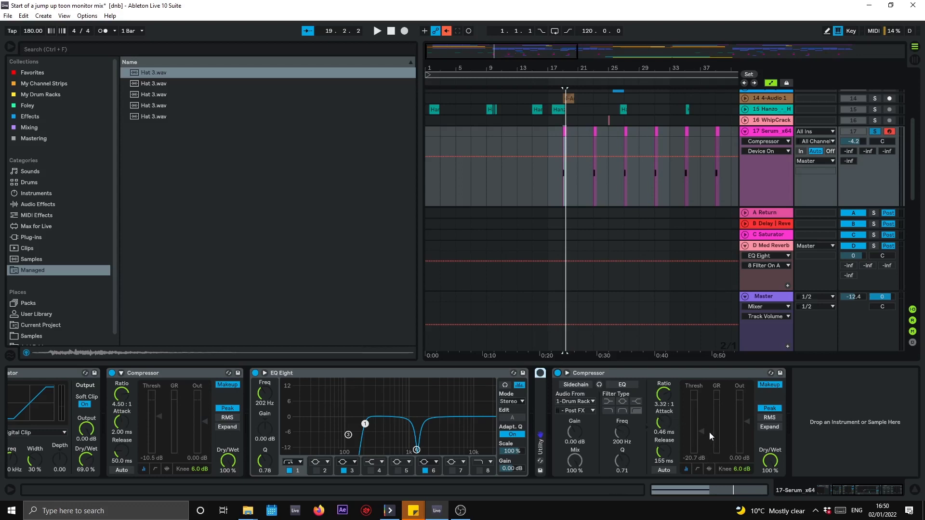
key(space)
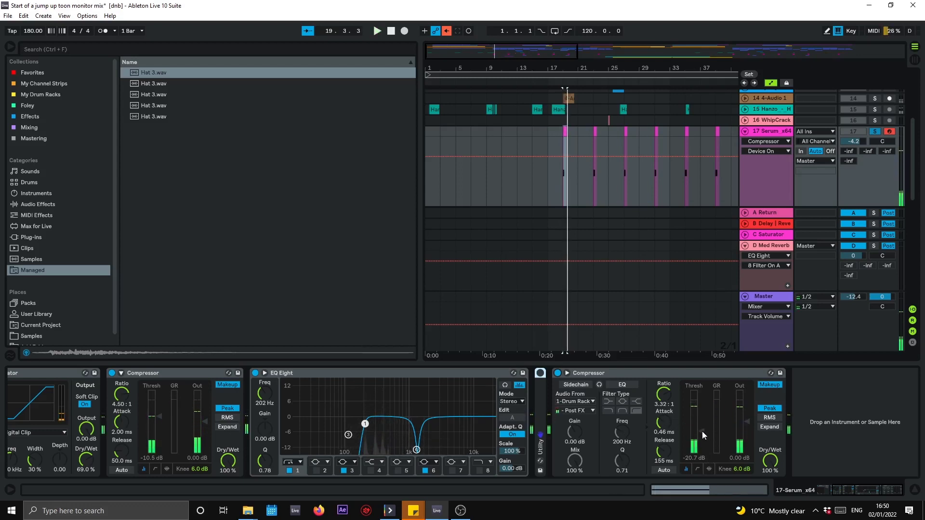
click(568, 373)
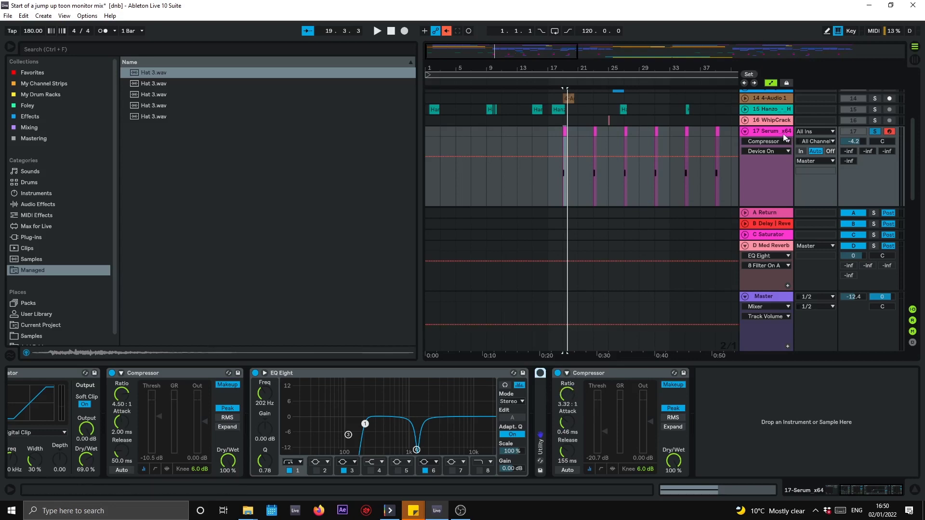
Select the 17 Serum track and play the arrangement to hear the bass with its effects chain.
key(ctrl+d)
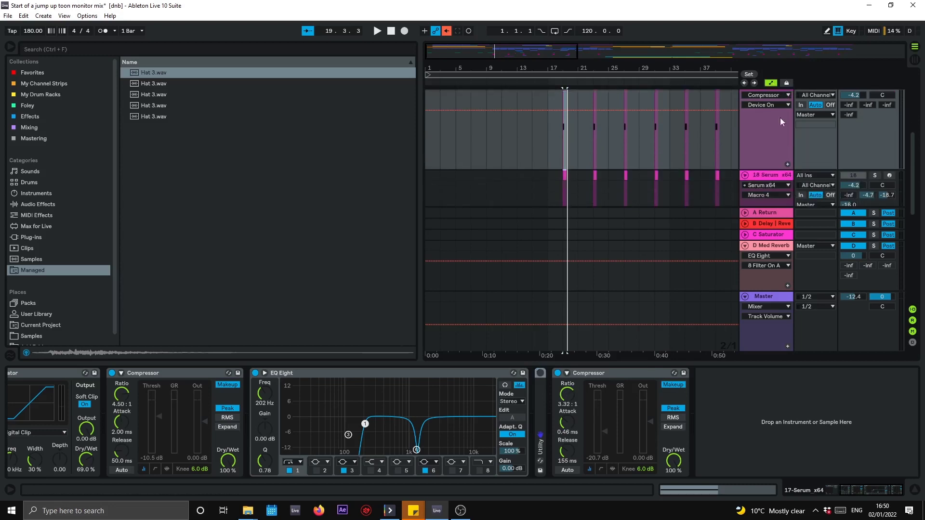
scroll(778, 119, up, 2)
scroll(764, 131, down, 1)
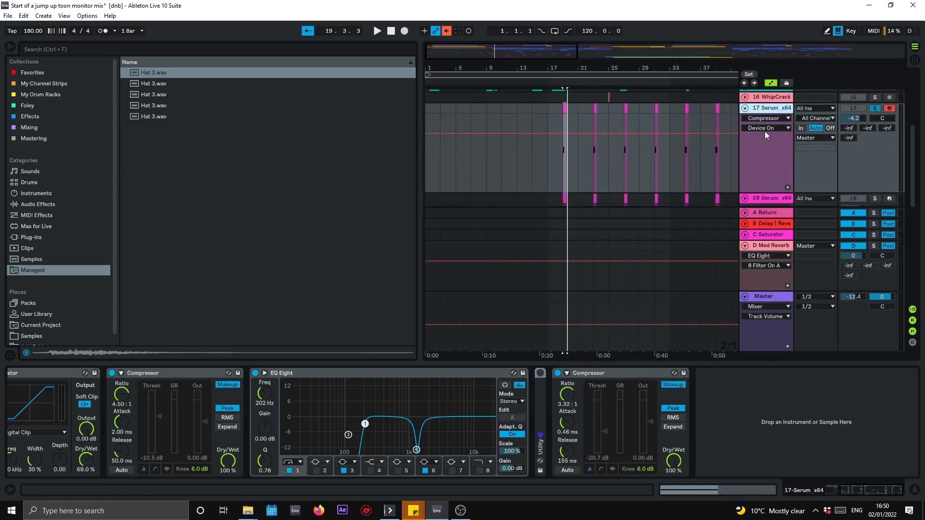
key(space)
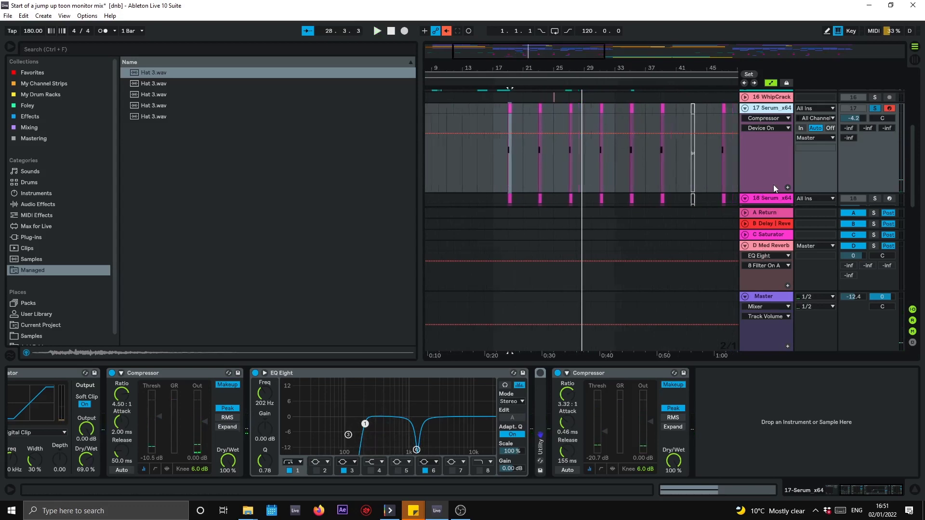
Select the 18 Serum track, solo it temporarily and check its send level to the B Delay | Reverb return.
scroll(773, 184, down, 2)
click(771, 144)
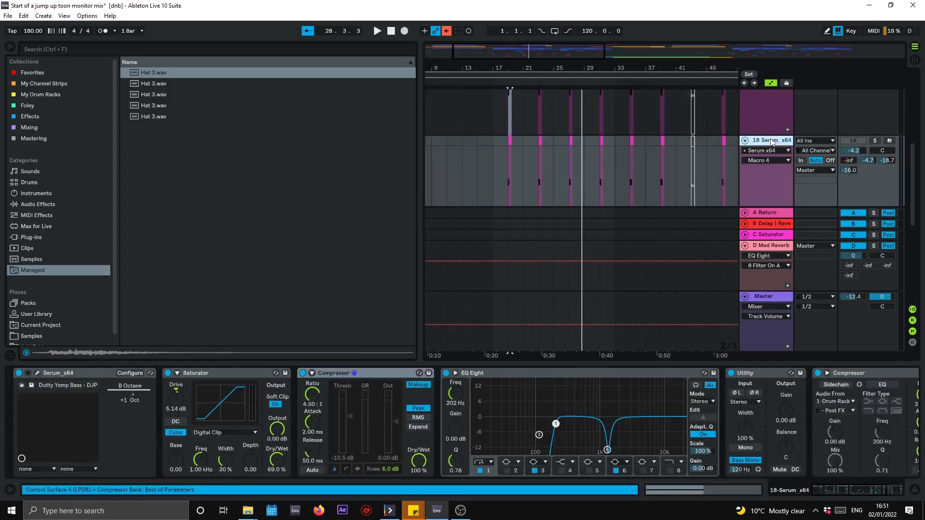
click(876, 141)
click(867, 160)
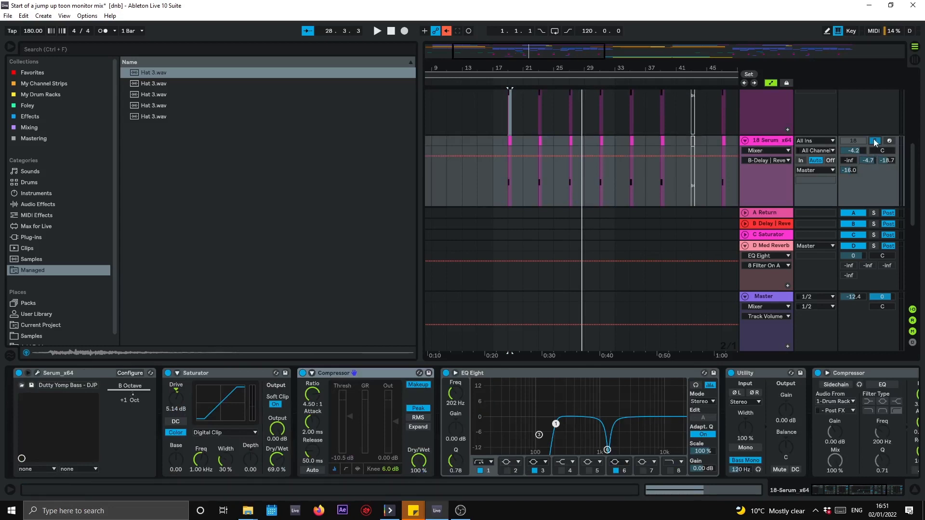
click(874, 140)
Set the 17 Serum track's send to the B Delay | Reverb return to about -4.4 dB and play the bass.
scroll(875, 140, up, 2)
scroll(875, 107, down, 2)
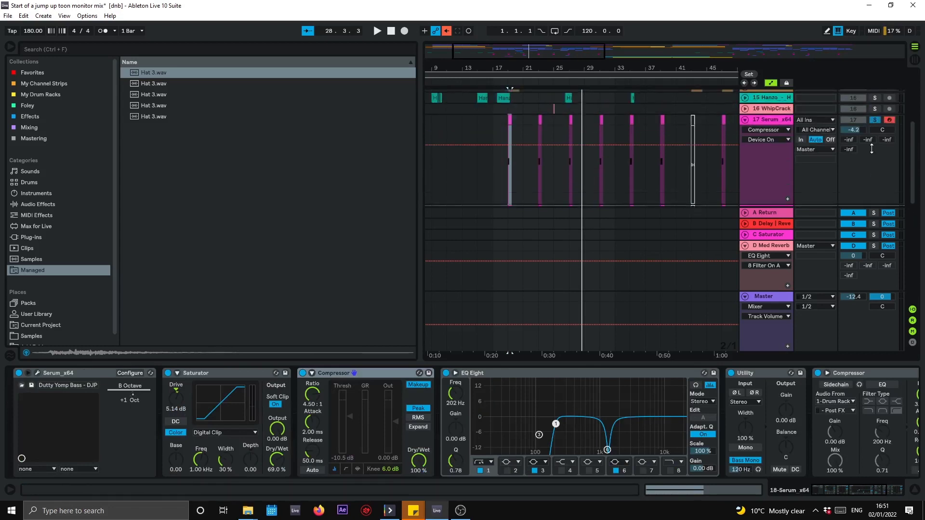
drag(868, 93, 868, 65)
key(space)
scroll(863, 155, up, 2)
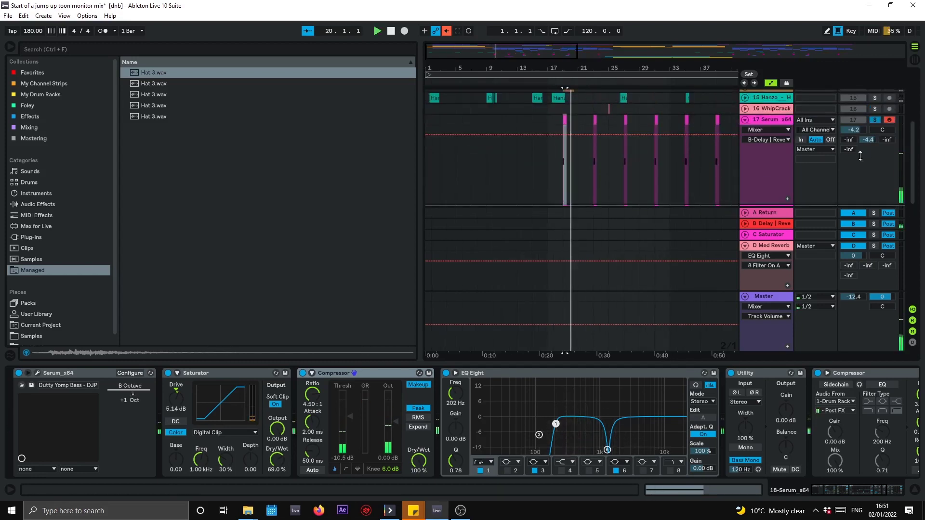
Select the B Delay | Reverb return, examine its effects chain through to the sidechained Compressor, and hide the device view.
click(774, 223)
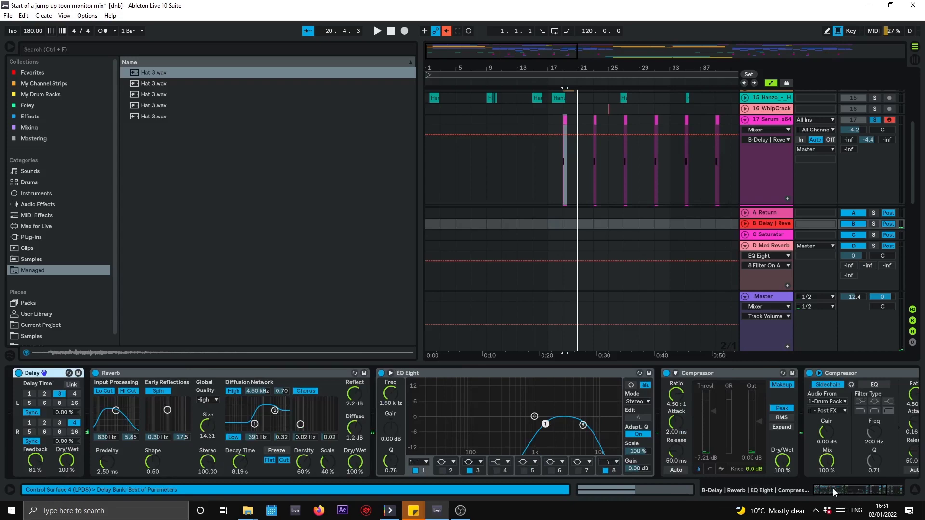
click(875, 488)
drag(875, 487, 828, 485)
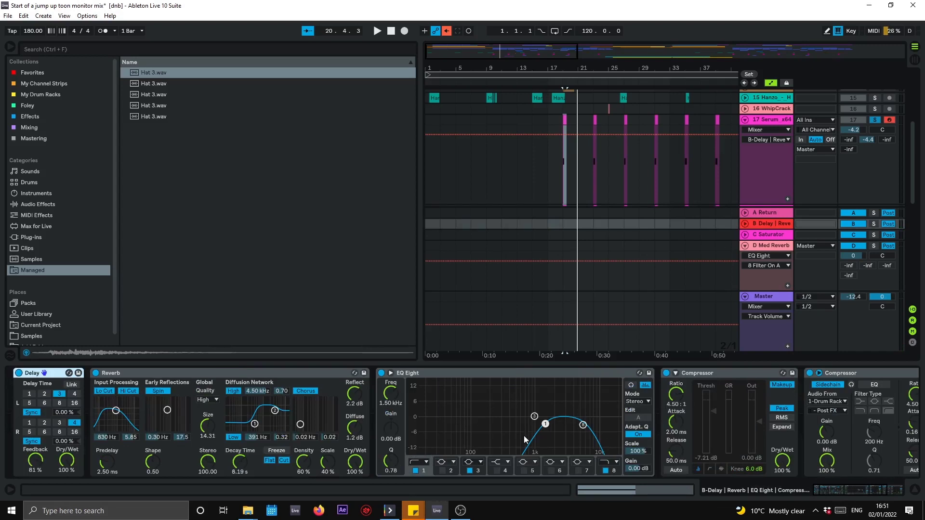
click(838, 489)
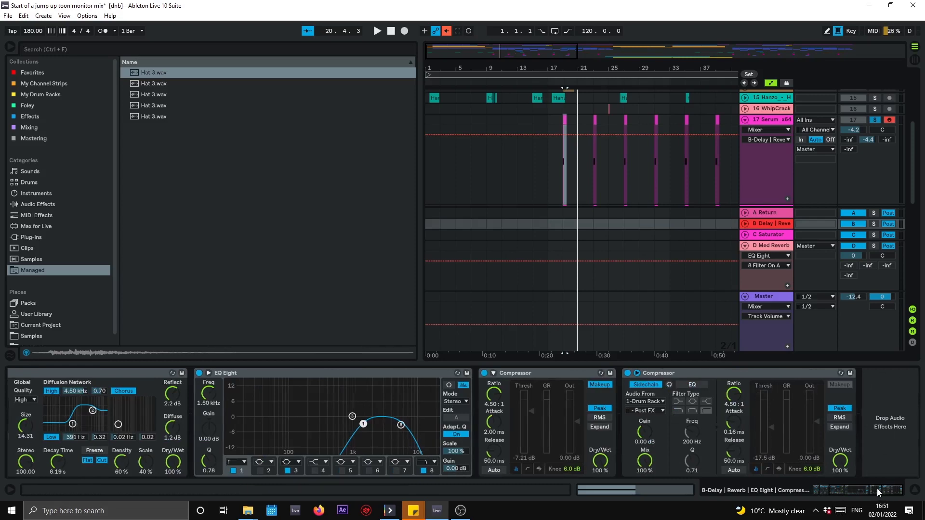
drag(882, 492, 815, 501)
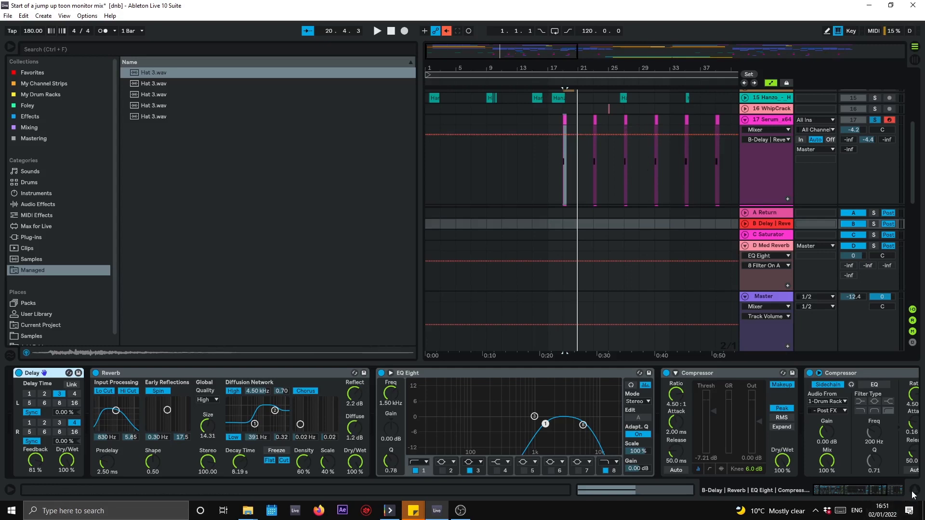
drag(885, 492, 894, 492)
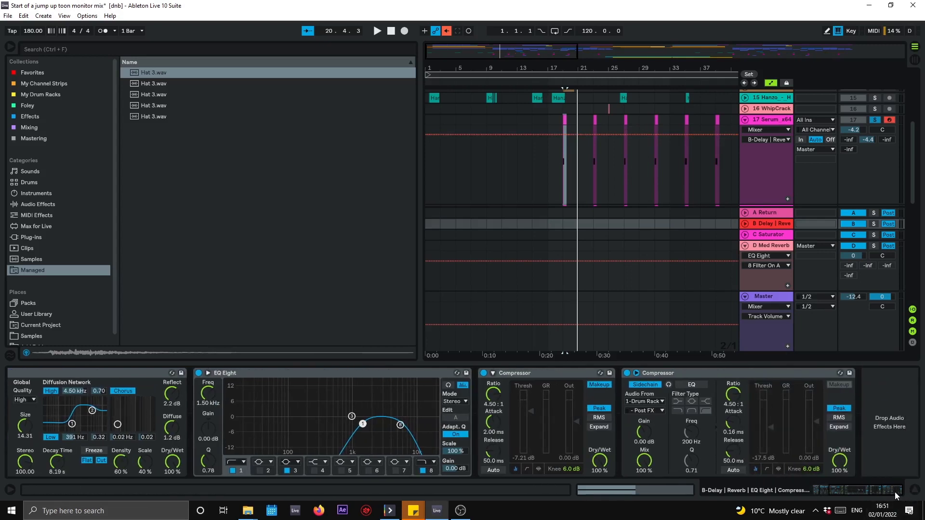
drag(894, 493, 873, 498)
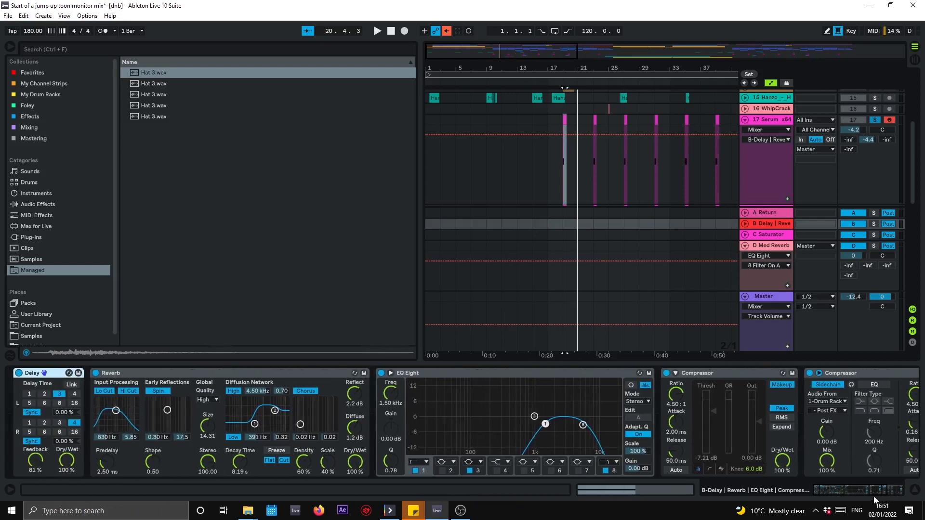
click(915, 490)
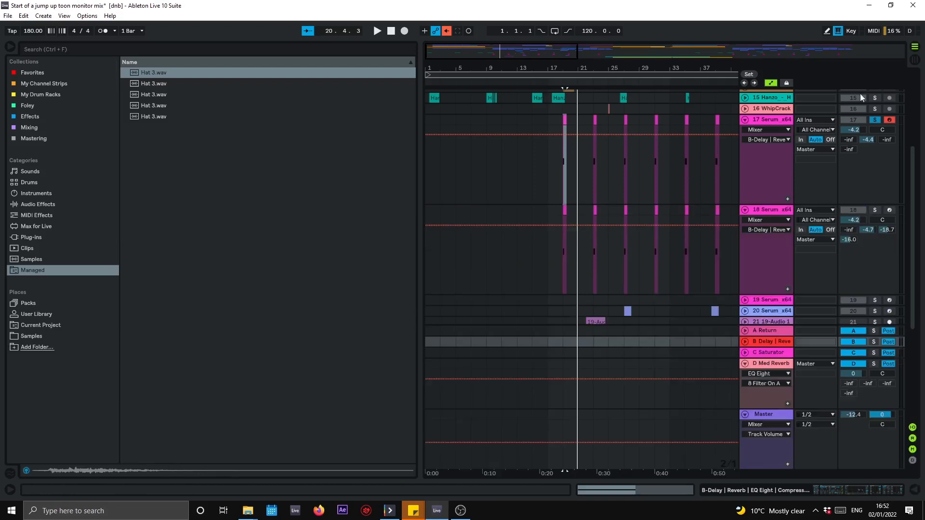
Show the C Saturator return's effects and set the 17 Serum track's send to it to about -18.4 dB while playing the bass.
click(887, 140)
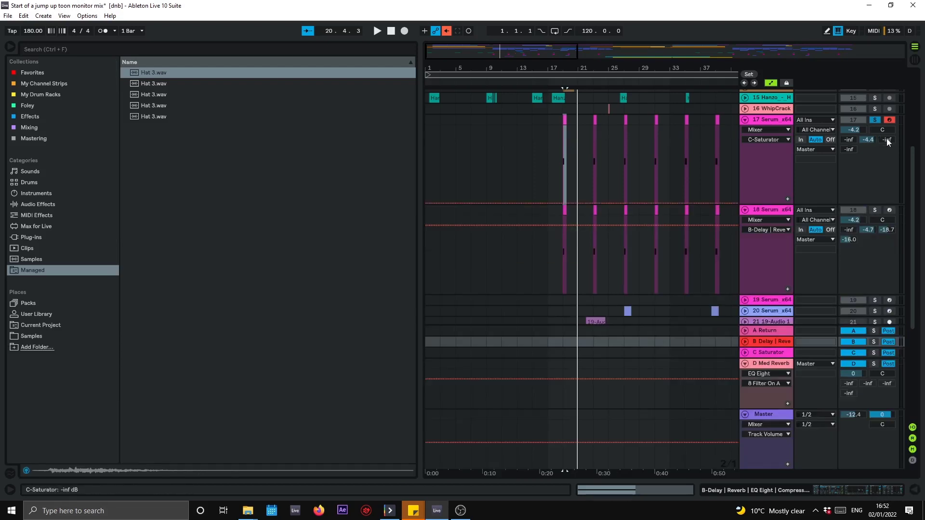
double_click(764, 352)
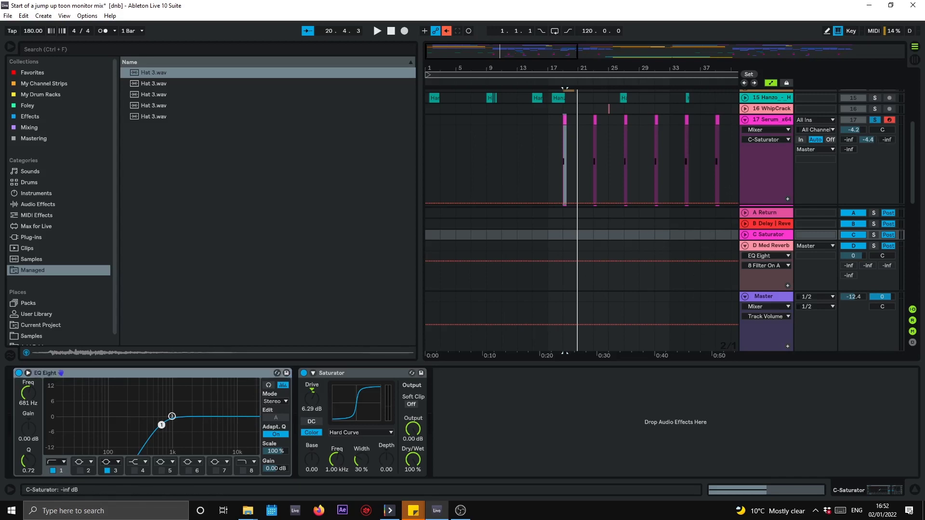
scroll(886, 138, down, 3)
scroll(892, 142, up, 2)
scroll(892, 141, down, 2)
scroll(892, 142, down, 1)
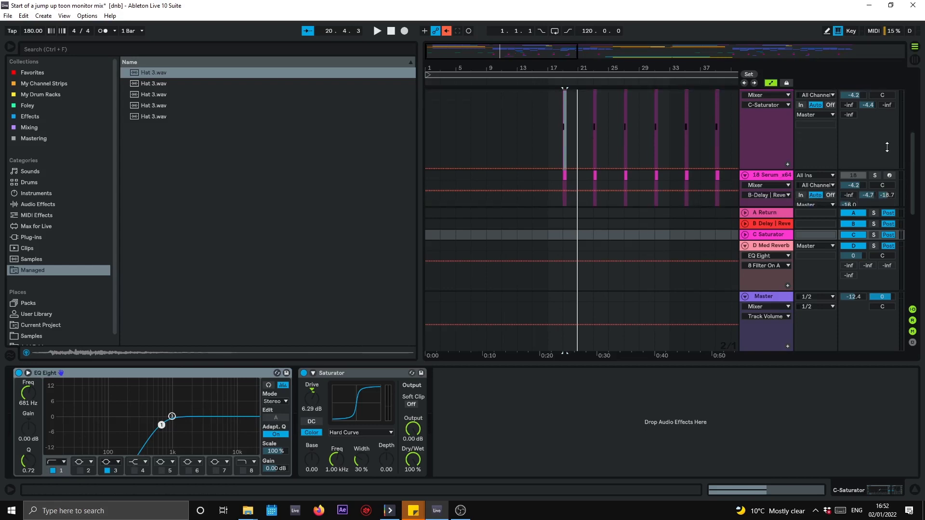
key(space)
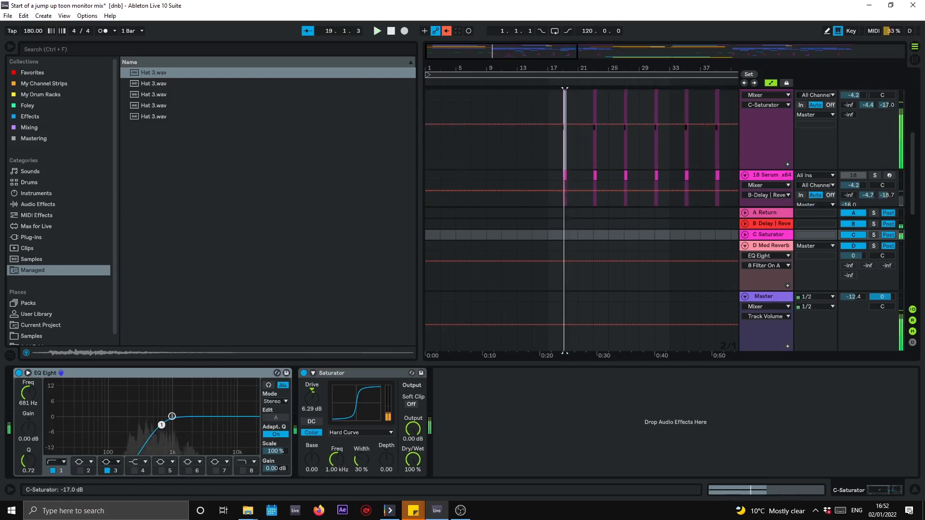
key(space)
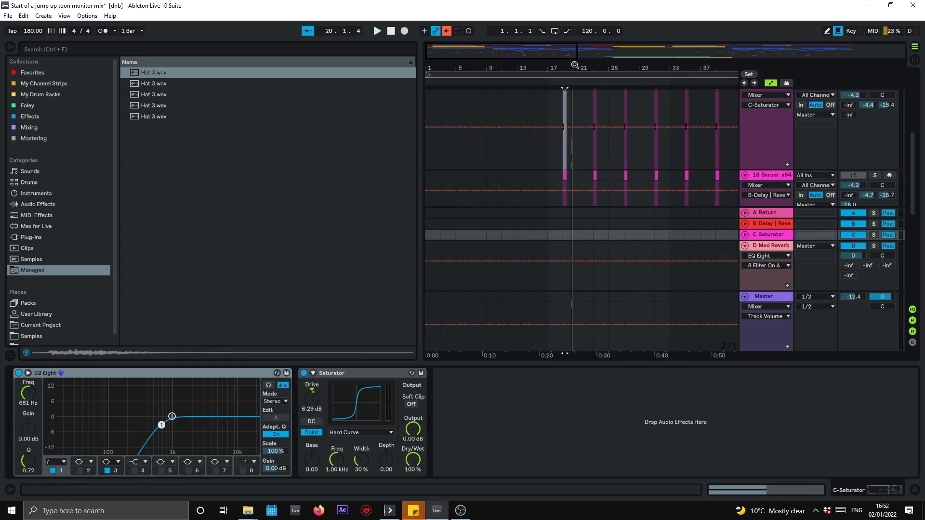
Compare the 17 and 18 Serum tracks' sends to C Saturator and check the 18 Serum track's D Med Reverb send.
scroll(581, 121, up, 2)
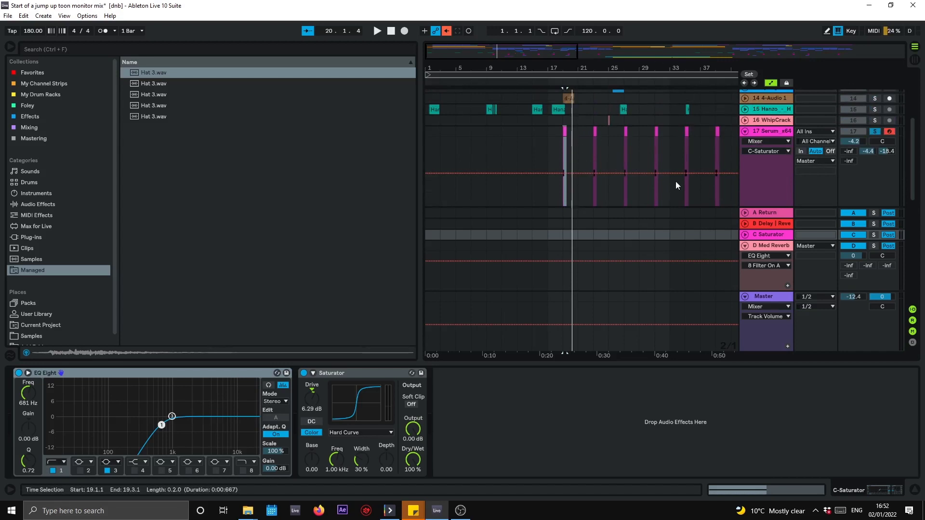
scroll(675, 179, down, 3)
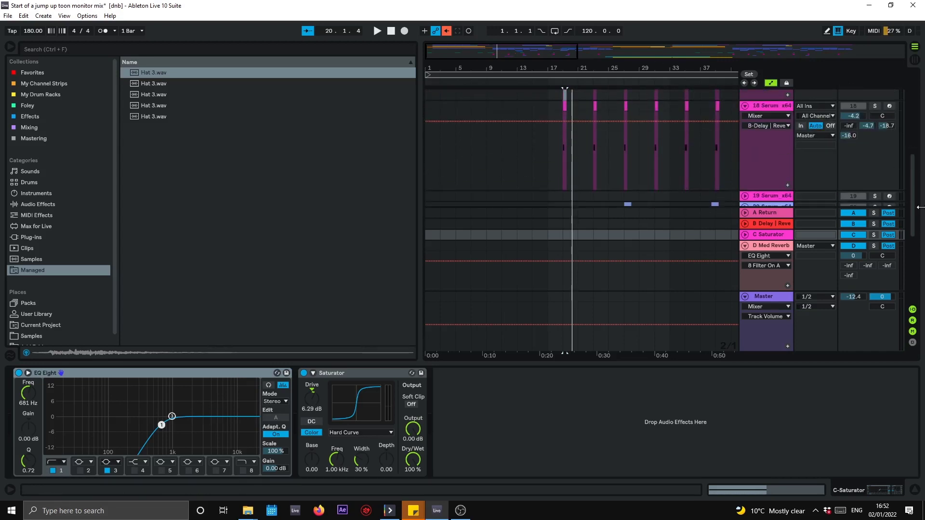
scroll(634, 146, up, 2)
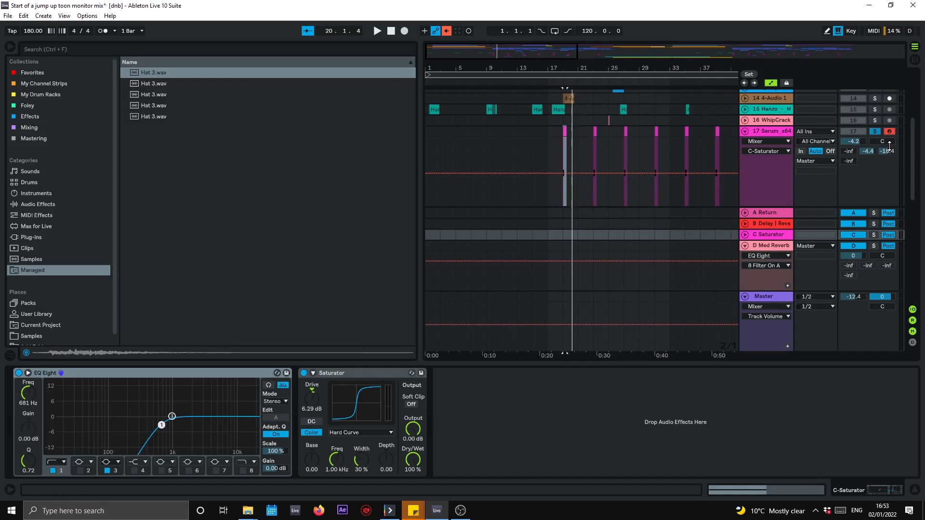
scroll(887, 140, down, 4)
scroll(873, 127, down, 2)
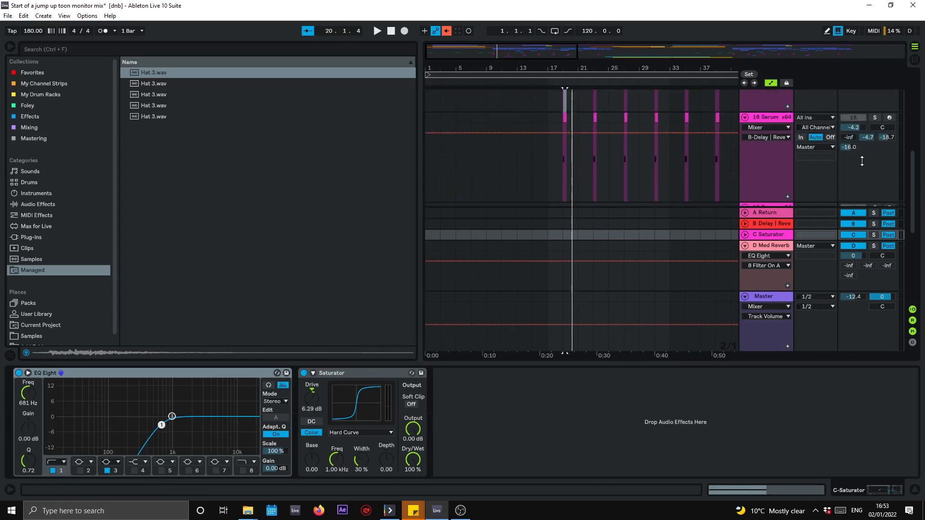
click(851, 149)
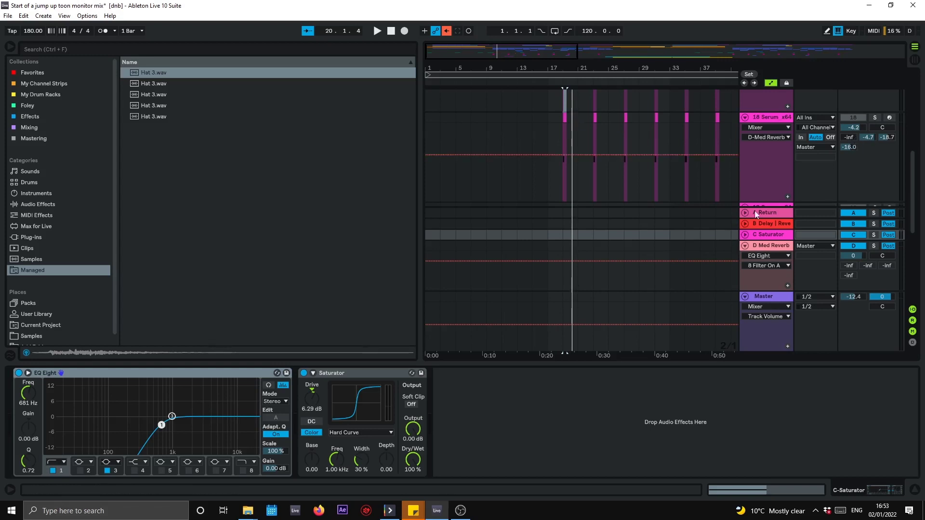
Set the 17 Serum track's send to the D Med Reverb return to about -15.6 dB while playing the bass.
scroll(819, 169, up, 5)
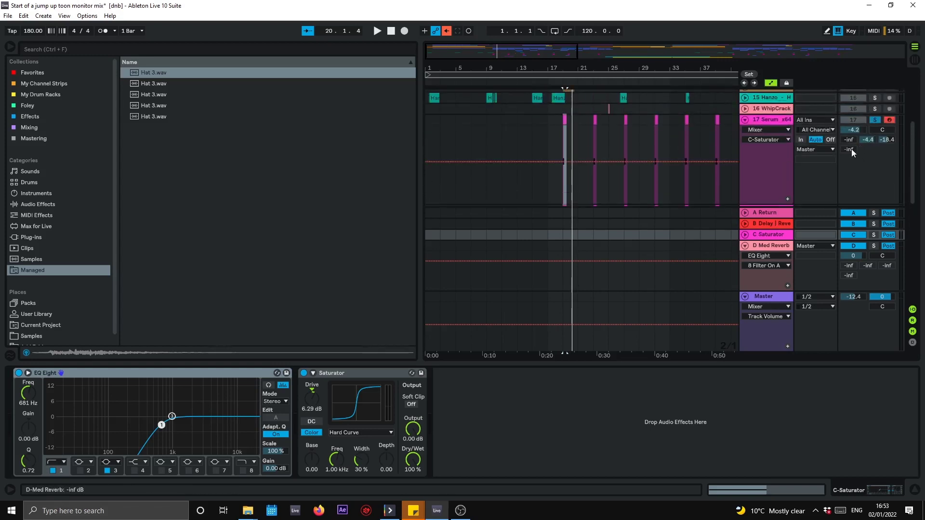
key(space)
drag(851, 149, 851, 137)
key(ctrl+d)
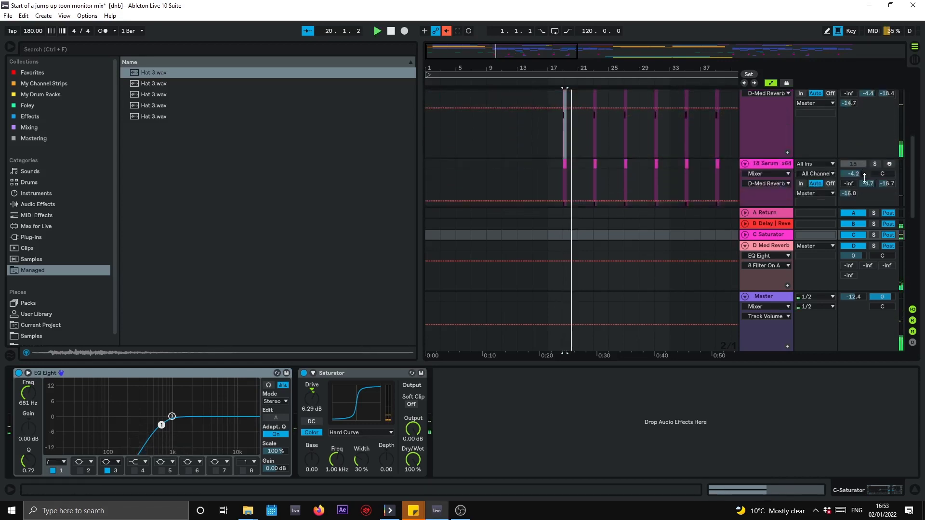
scroll(865, 178, up, 3)
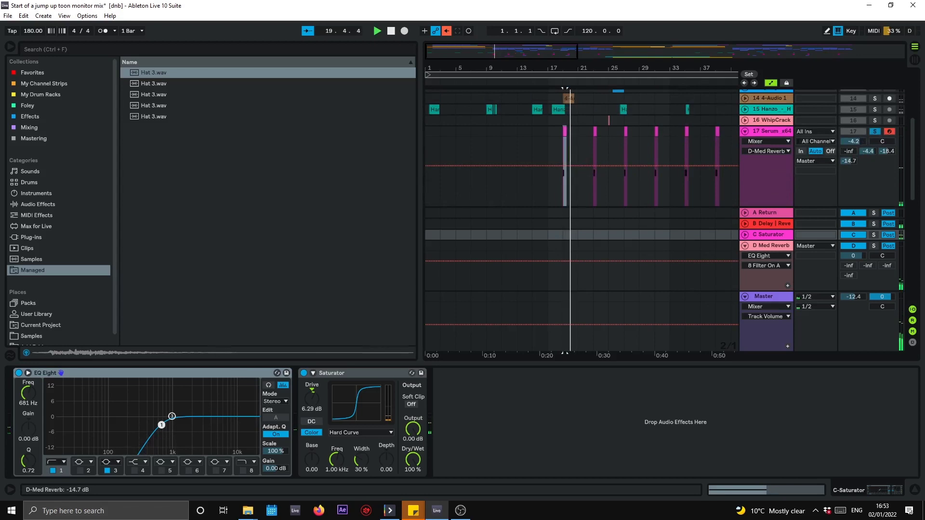
drag(848, 161, 849, 159)
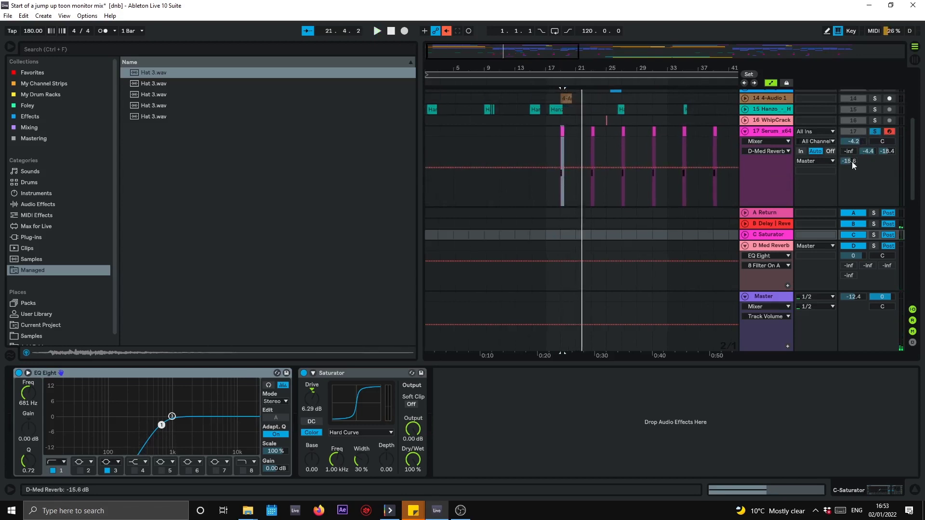
key(space)
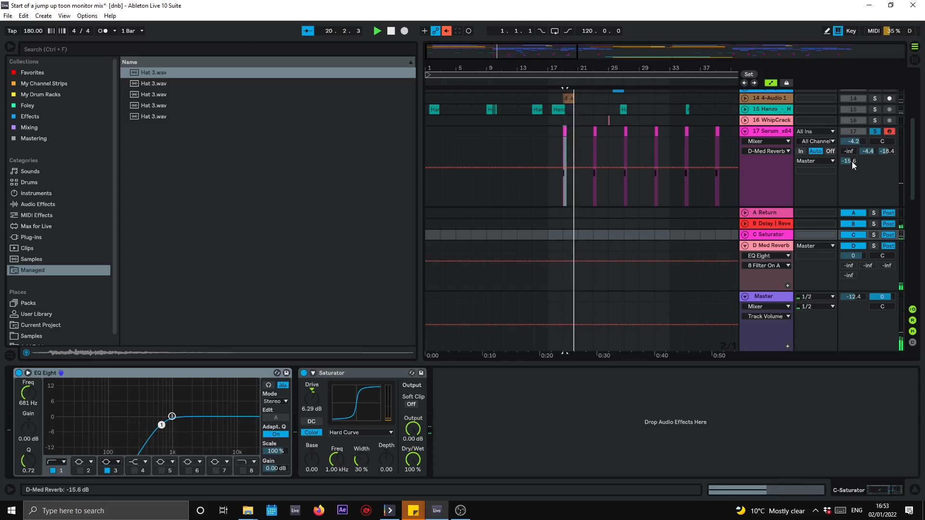
Examine the D Med Reverb return's TAL-Reverb-4 settings in the plug-in window and the high-cut band of its EQ Eight.
click(780, 243)
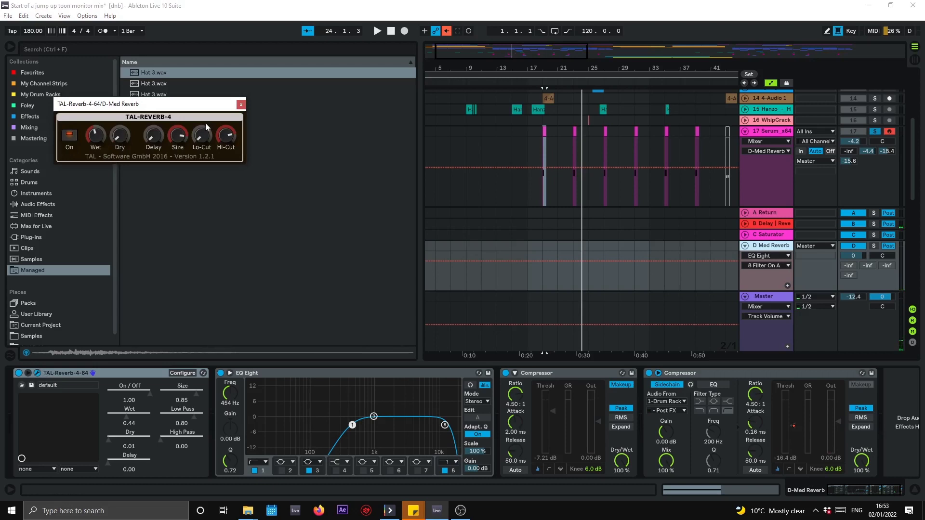
drag(203, 103, 581, 139)
click(504, 261)
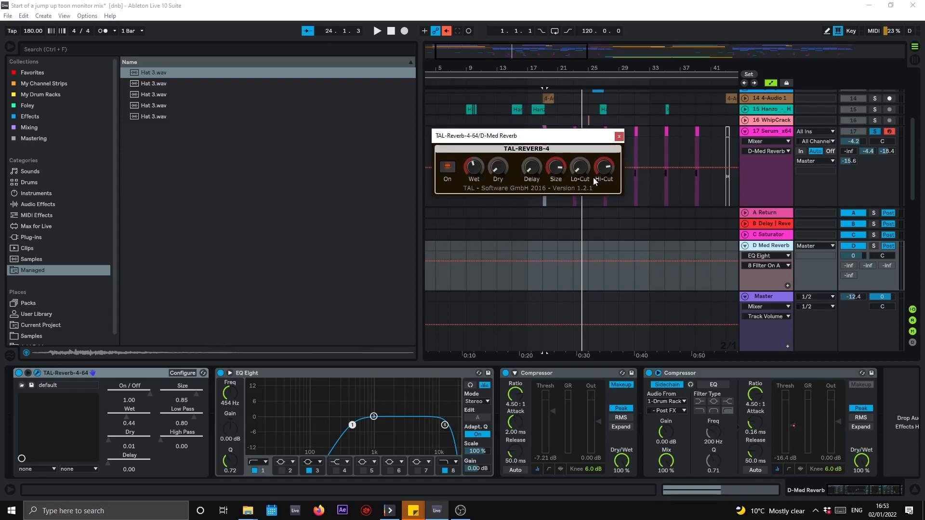
click(620, 137)
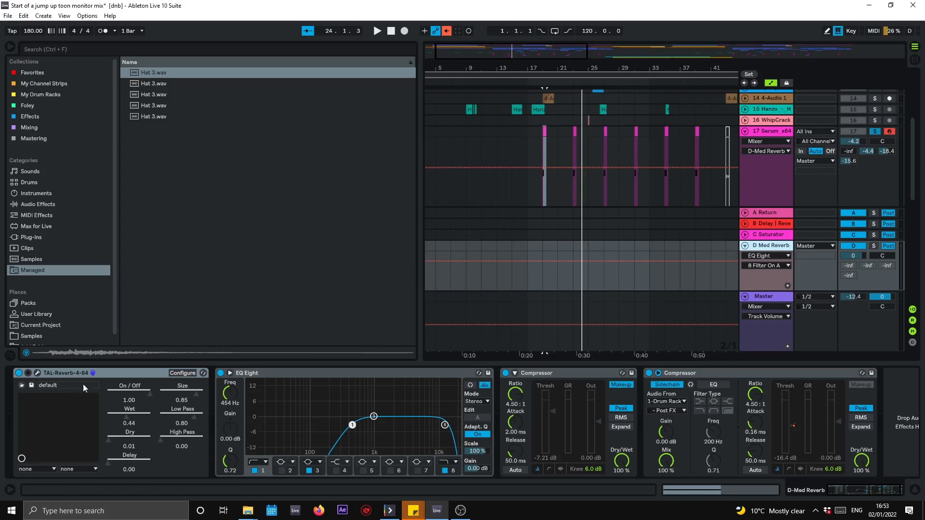
click(39, 372)
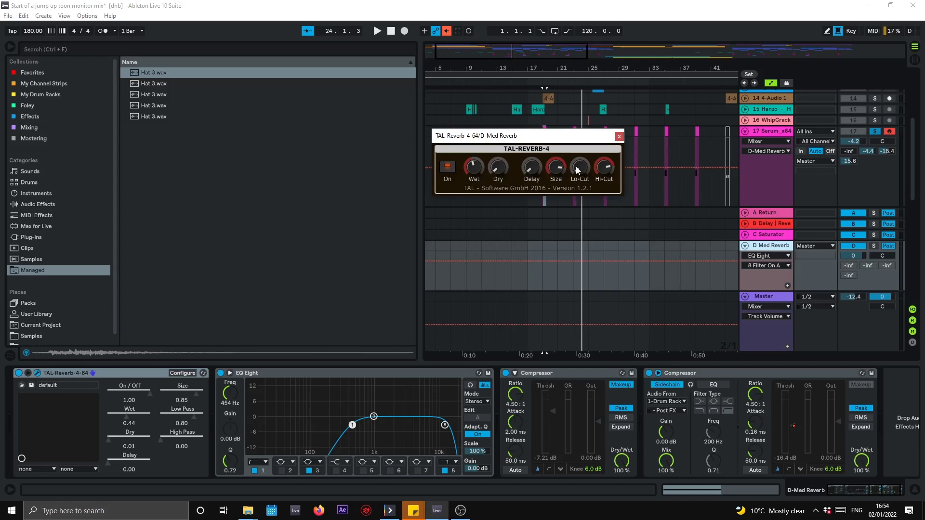
click(603, 169)
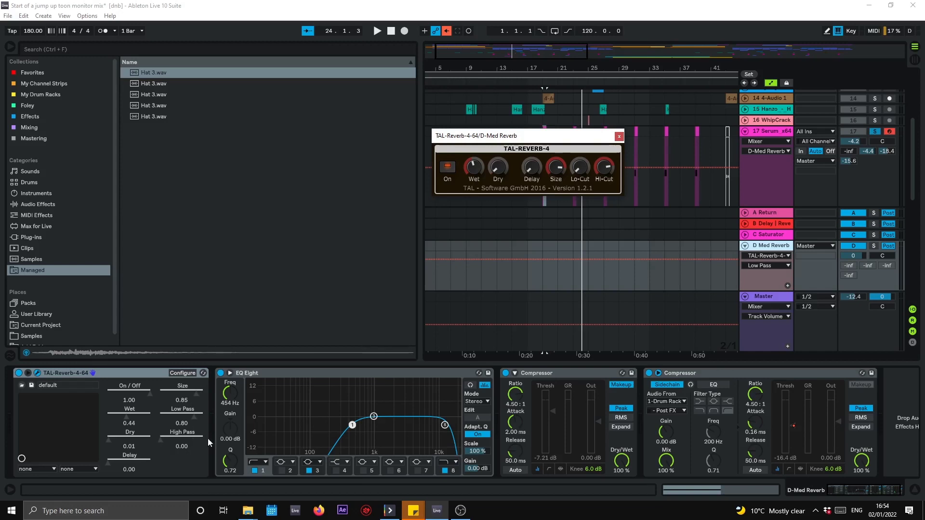
click(619, 136)
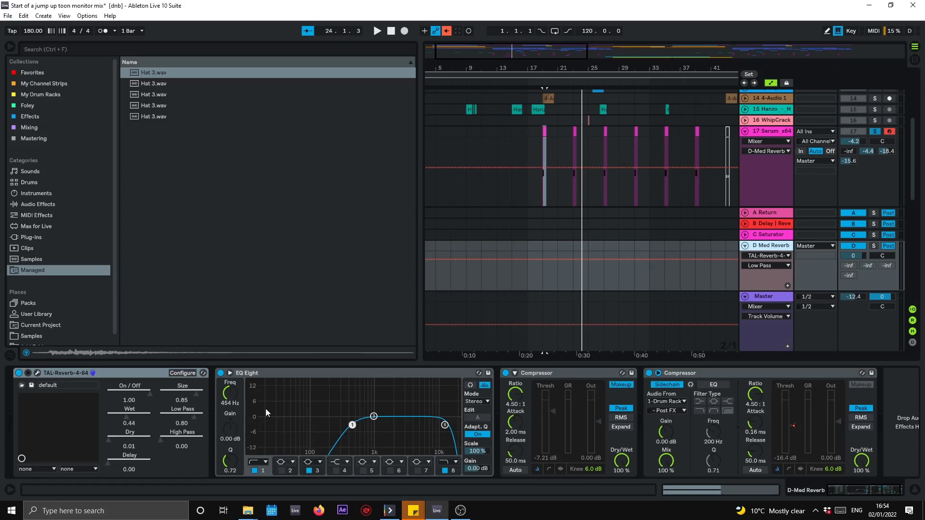
click(444, 427)
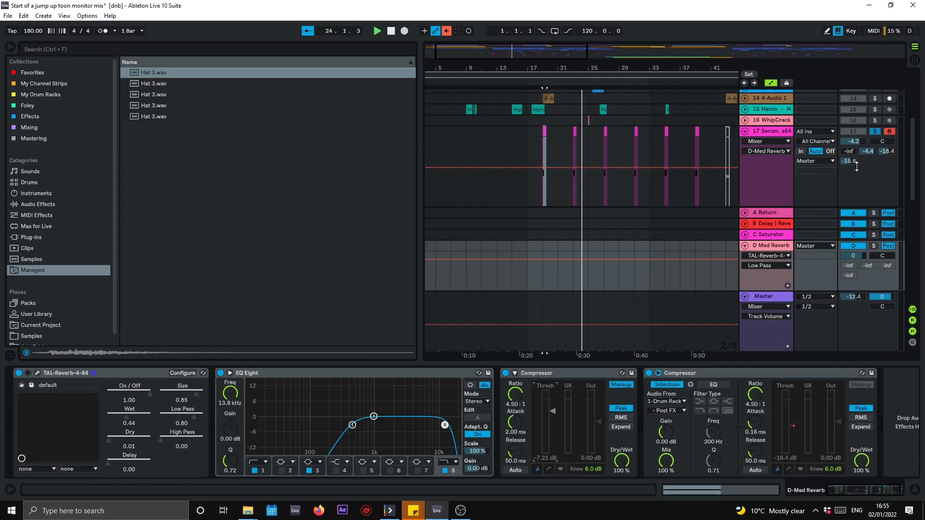
Play the bass with the D Med Reverb return's last Compressor sidechain temporarily off, and switch the sidechain back on to compare.
key(space)
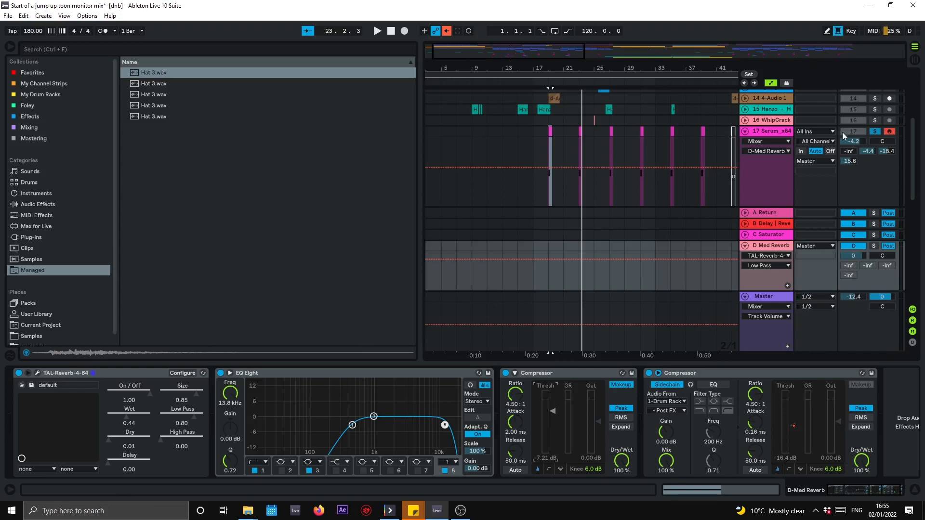
click(667, 384)
key(space)
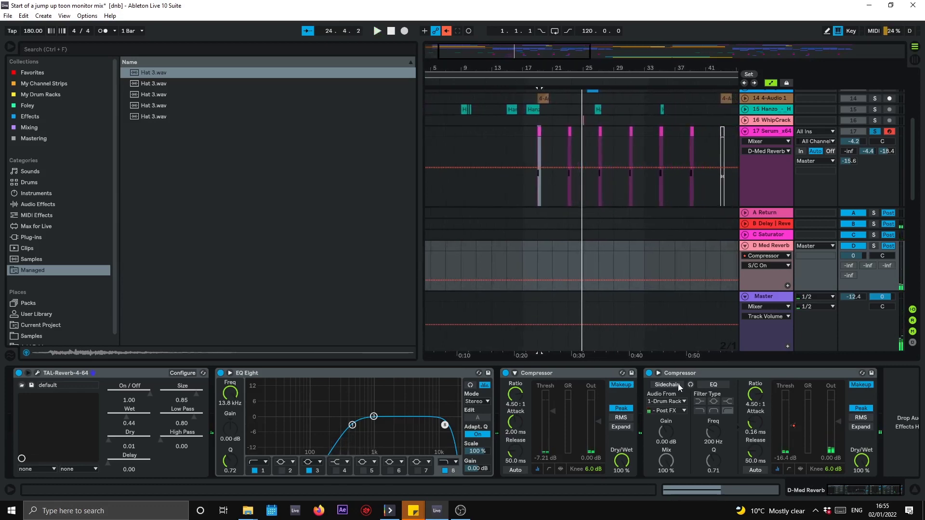
click(678, 384)
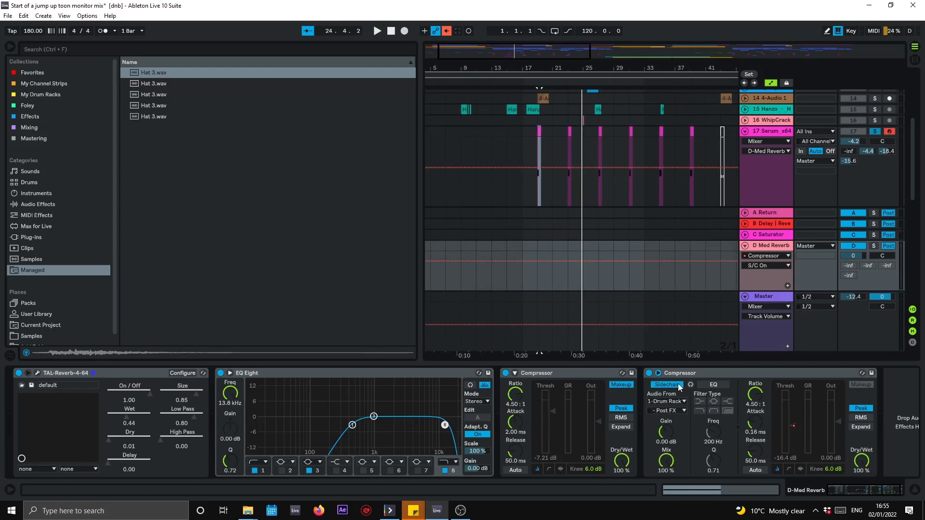
key(space)
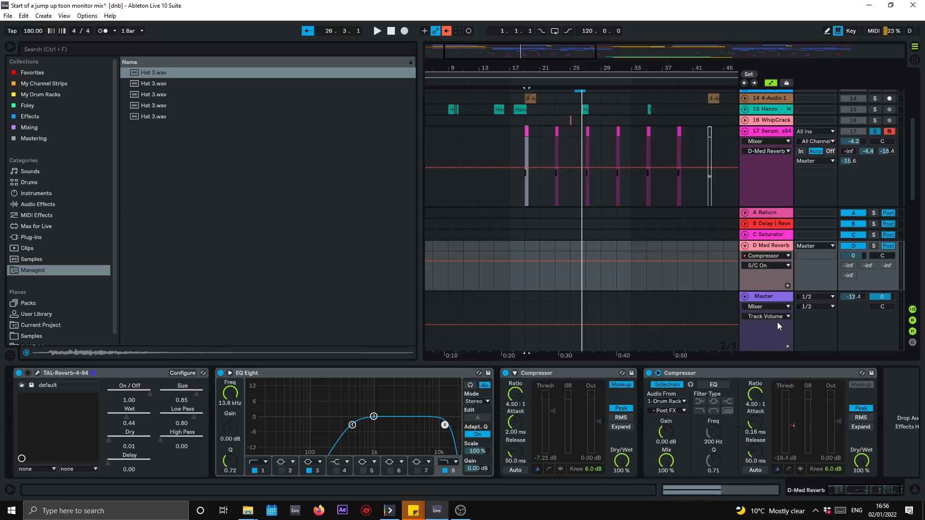
Select the D Med Reverb return's last Compressor, hide the device view and return to the 17 and 18 Serum tracks.
click(764, 374)
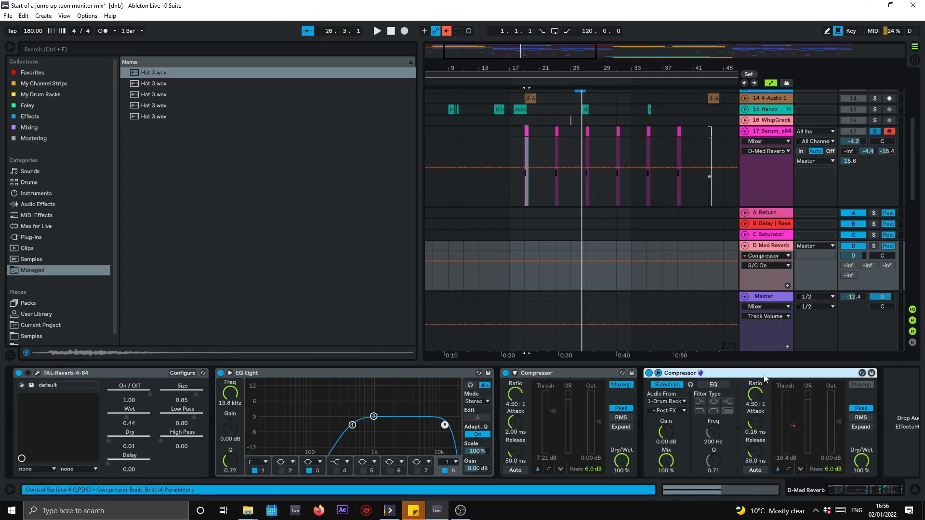
click(913, 490)
scroll(559, 201, up, 5)
scroll(557, 227, down, 3)
scroll(555, 239, down, 2)
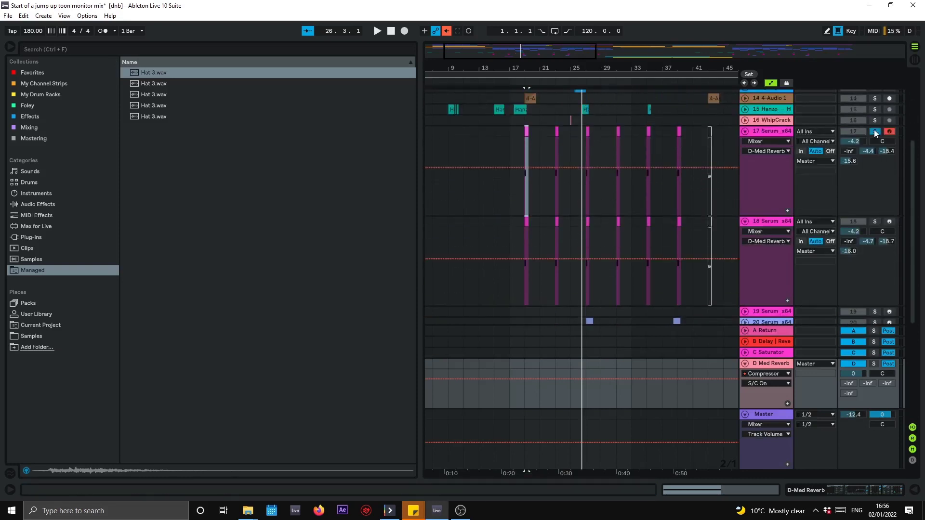
Play the bass in the arrangement with the 17 Serum track selected and show that track's device chain.
key(space)
click(767, 132)
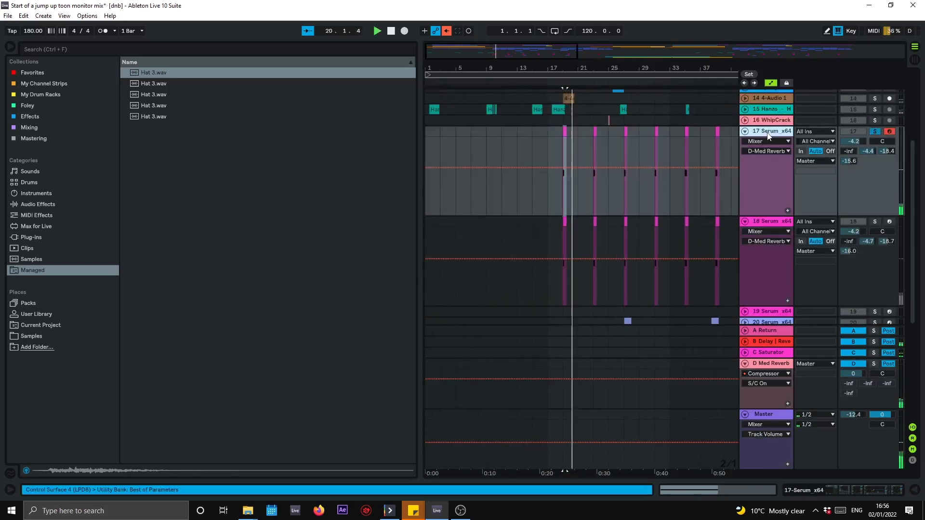
double_click(767, 134)
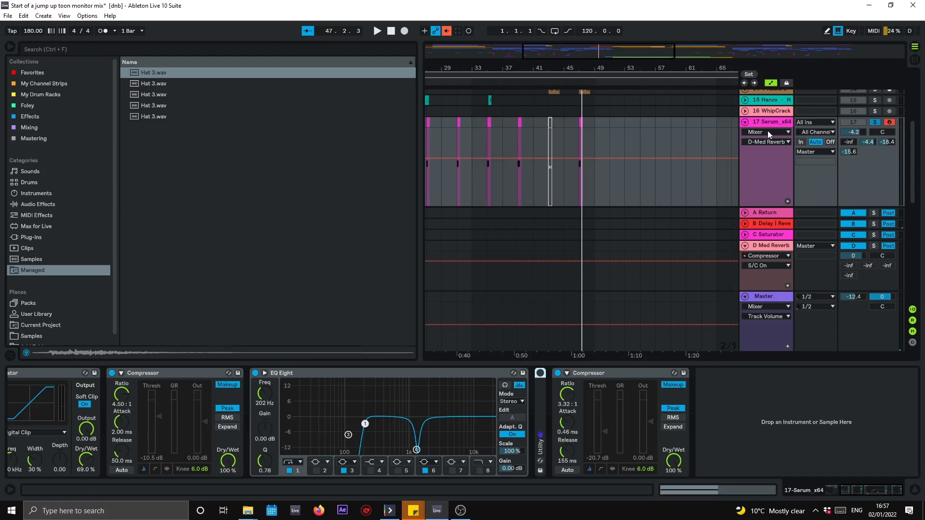
click(465, 514)
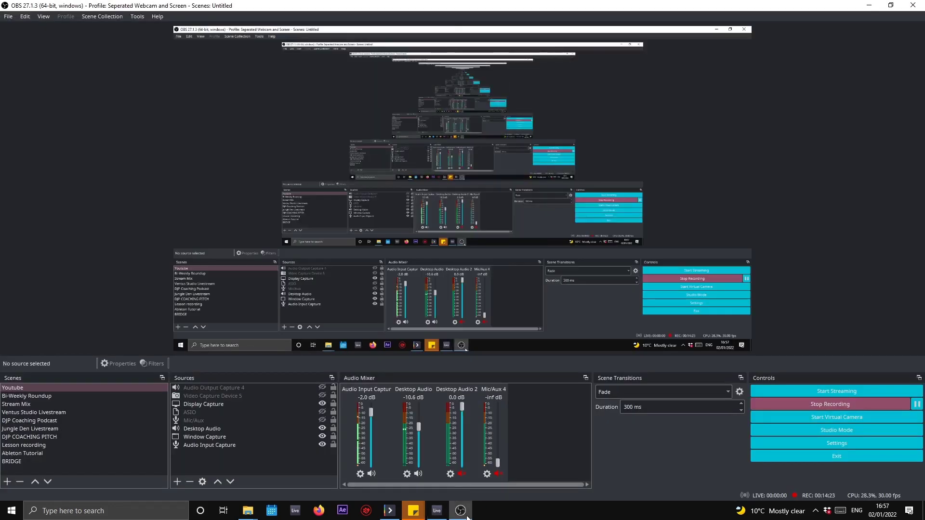
click(465, 515)
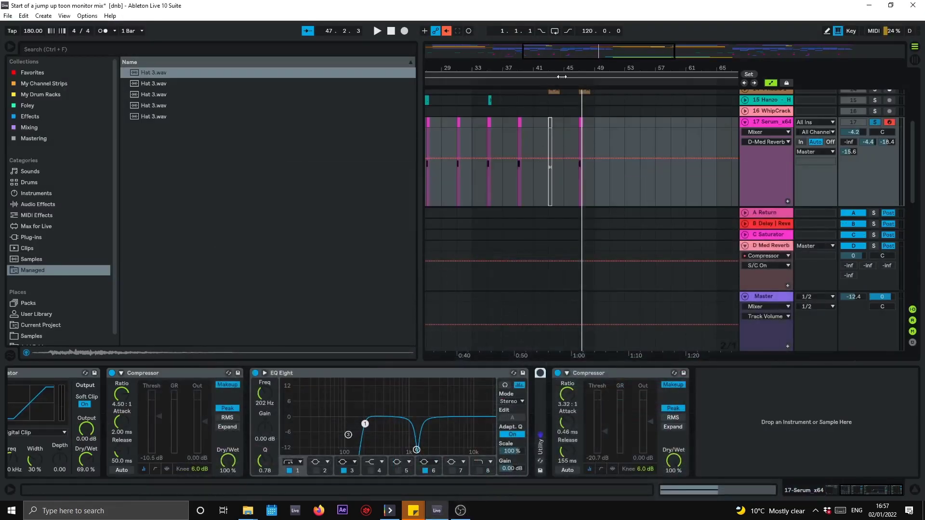
key(minus)
key(minus)
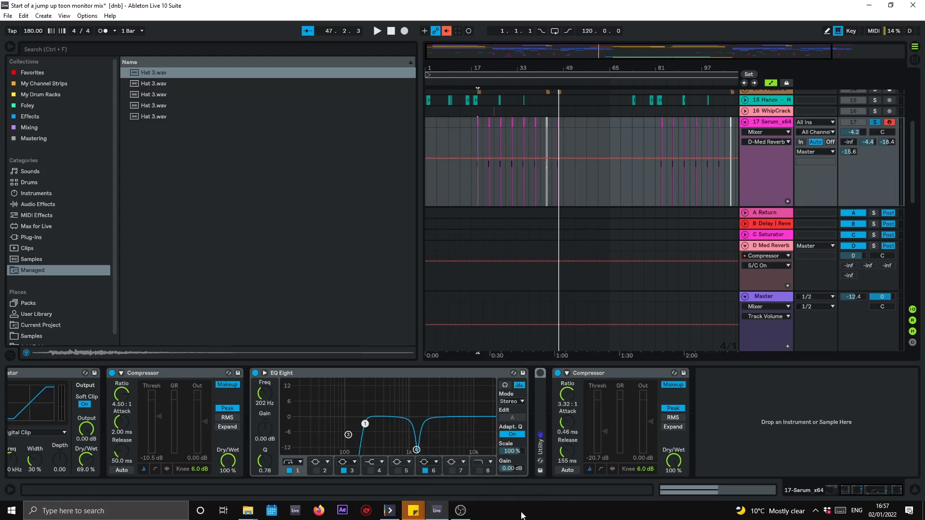
click(460, 511)
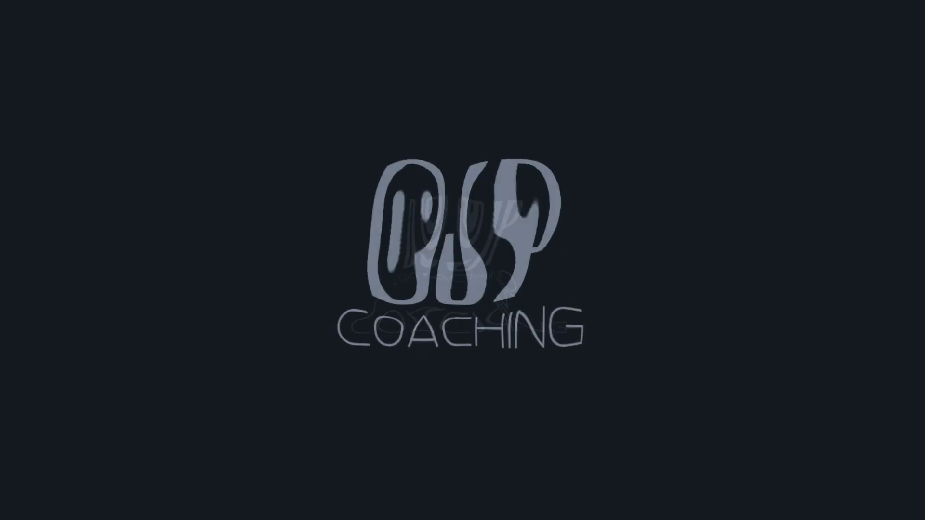